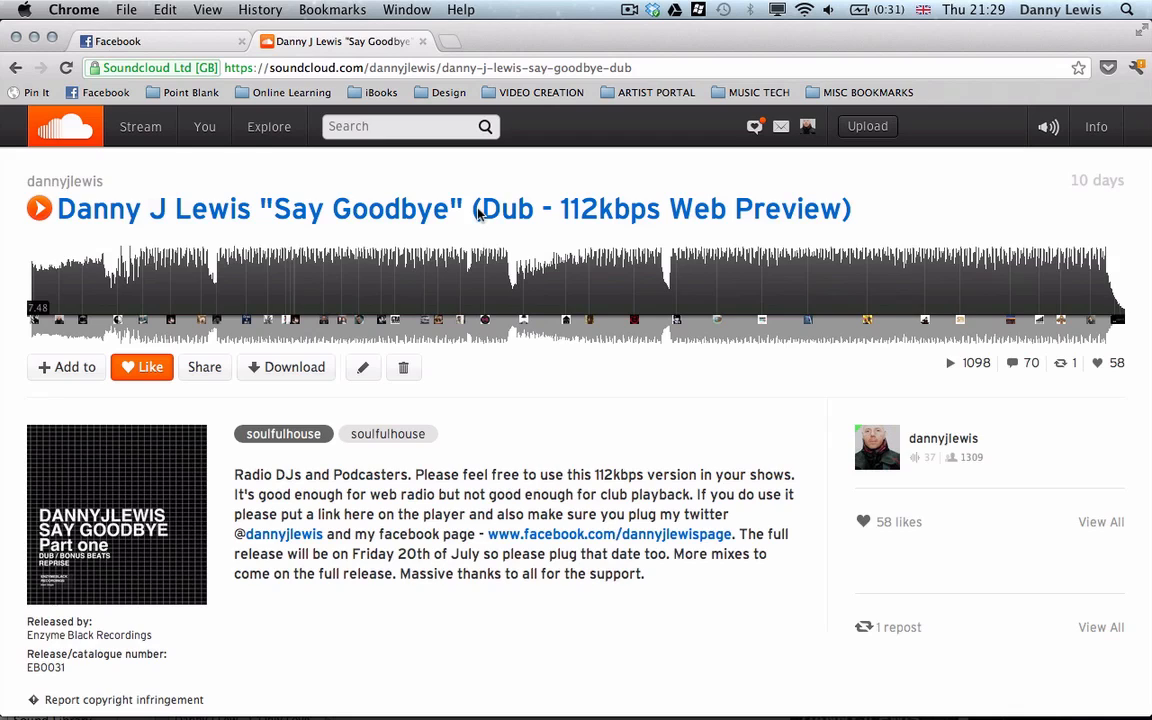
- Switch to the Say Goodbye 2 project in Cubase and check the time format choices of the Seconds ruler track
{"action": "key", "text": "super+Tab"}
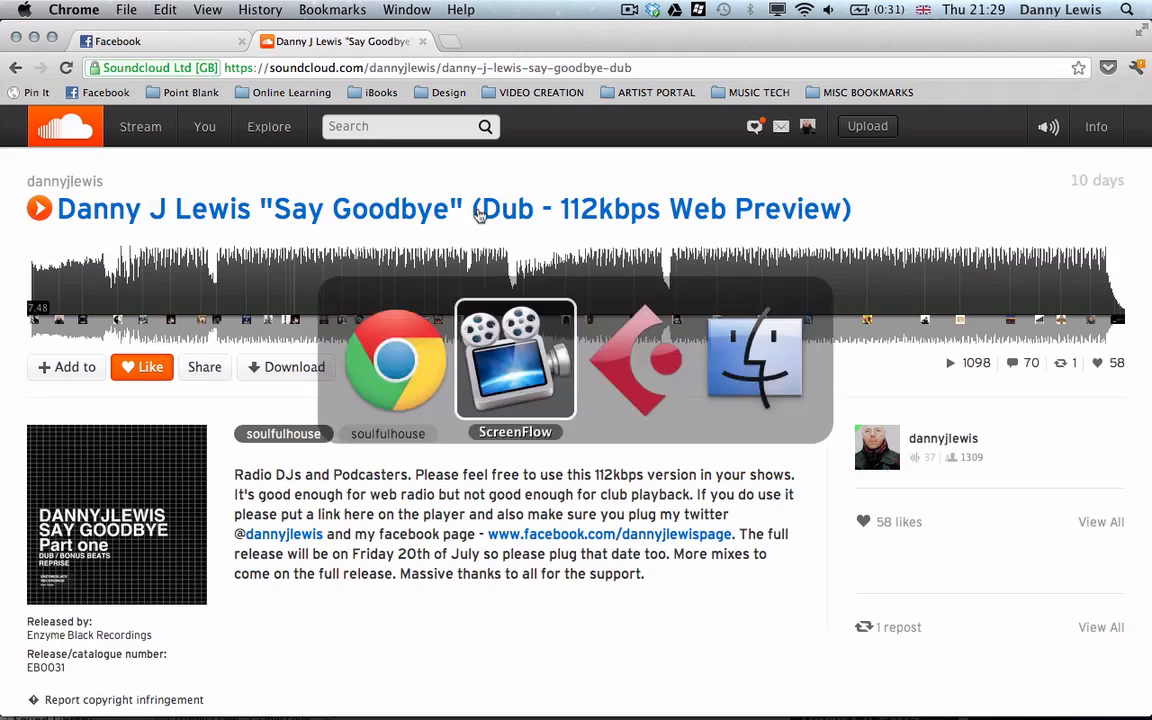
{"action": "key", "text": "super+Tab"}
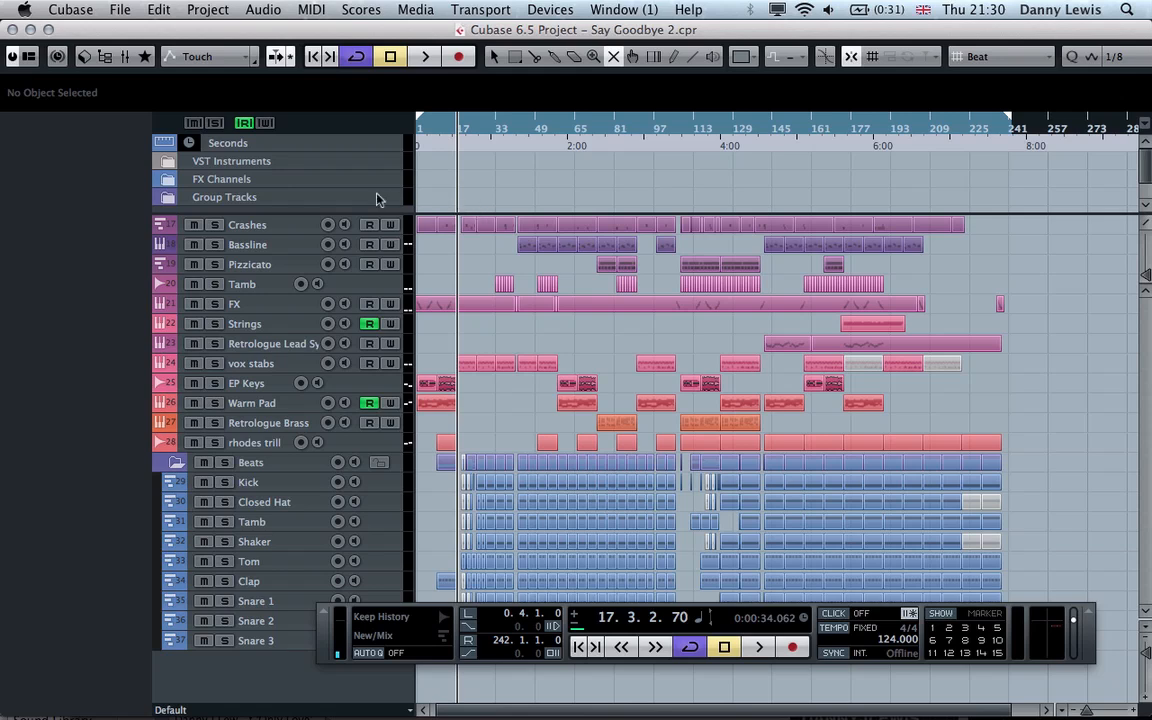
{"action": "left_click", "coordinate": [262, 143]}
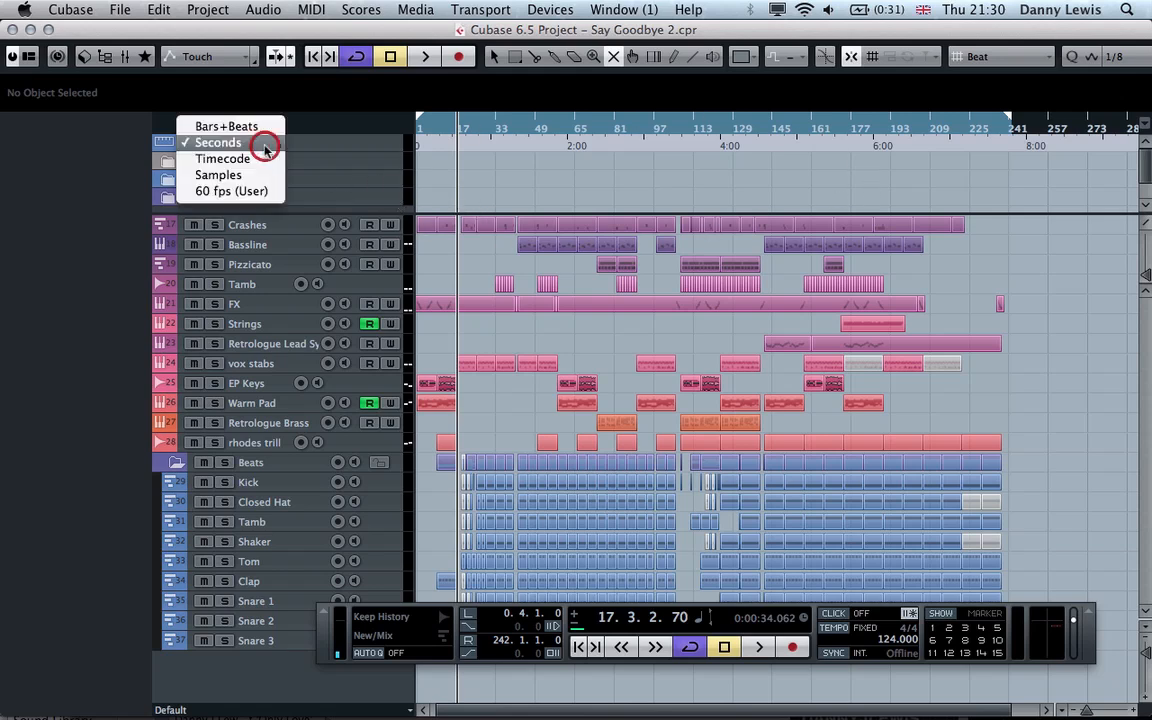
{"action": "left_click", "coordinate": [325, 147]}
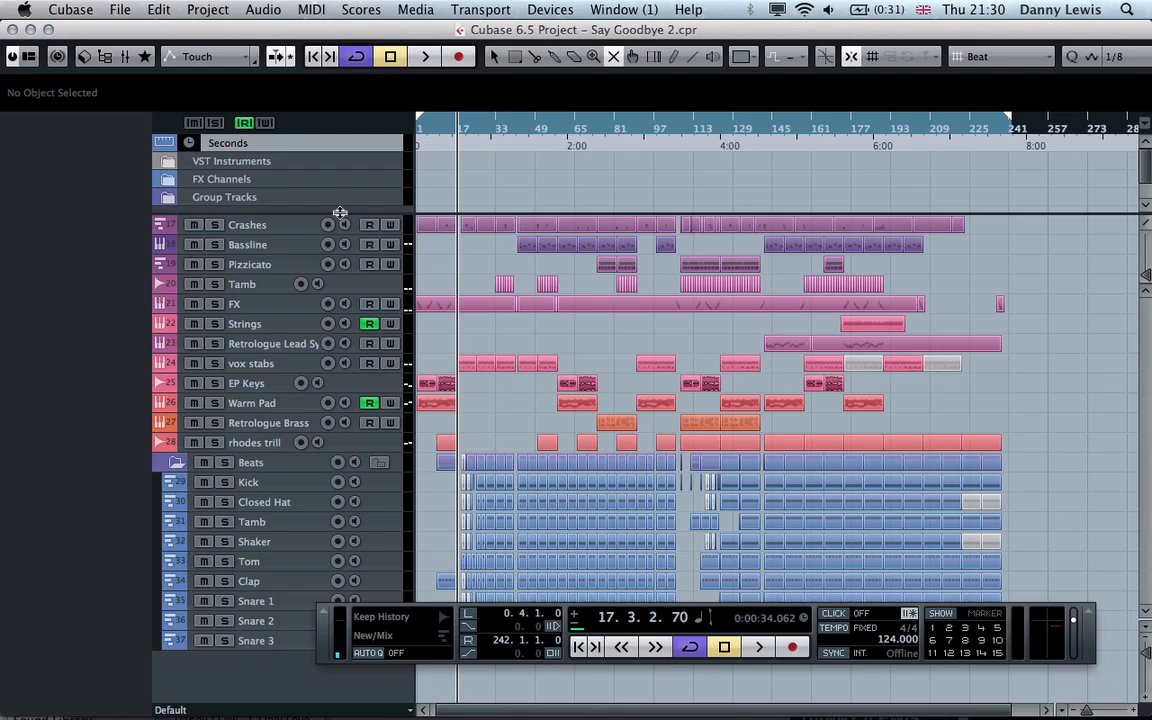
- Inspect the VST Instruments, FX Channels and Group Tracks folders in the divided track list, and shrink that section to only the ruler track
{"action": "left_click_drag", "start_coordinate": [340, 212], "coordinate": [334, 147]}
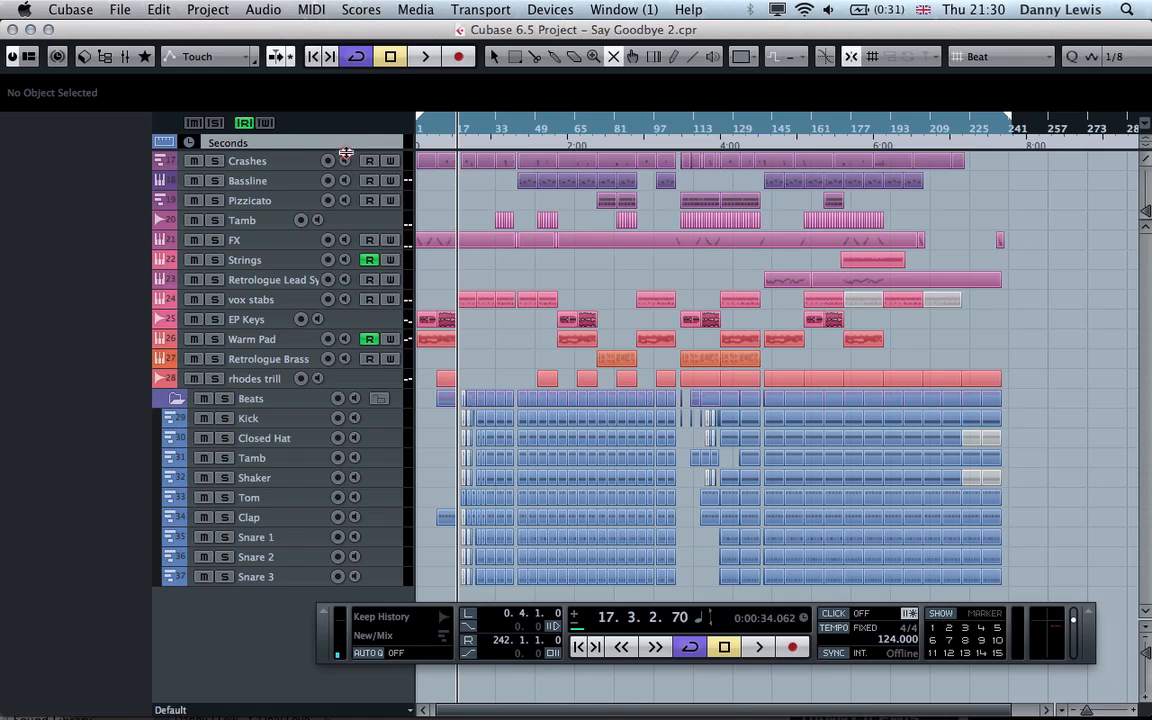
{"action": "left_click_drag", "start_coordinate": [347, 152], "coordinate": [330, 237]}
{"action": "left_click", "coordinate": [168, 161]}
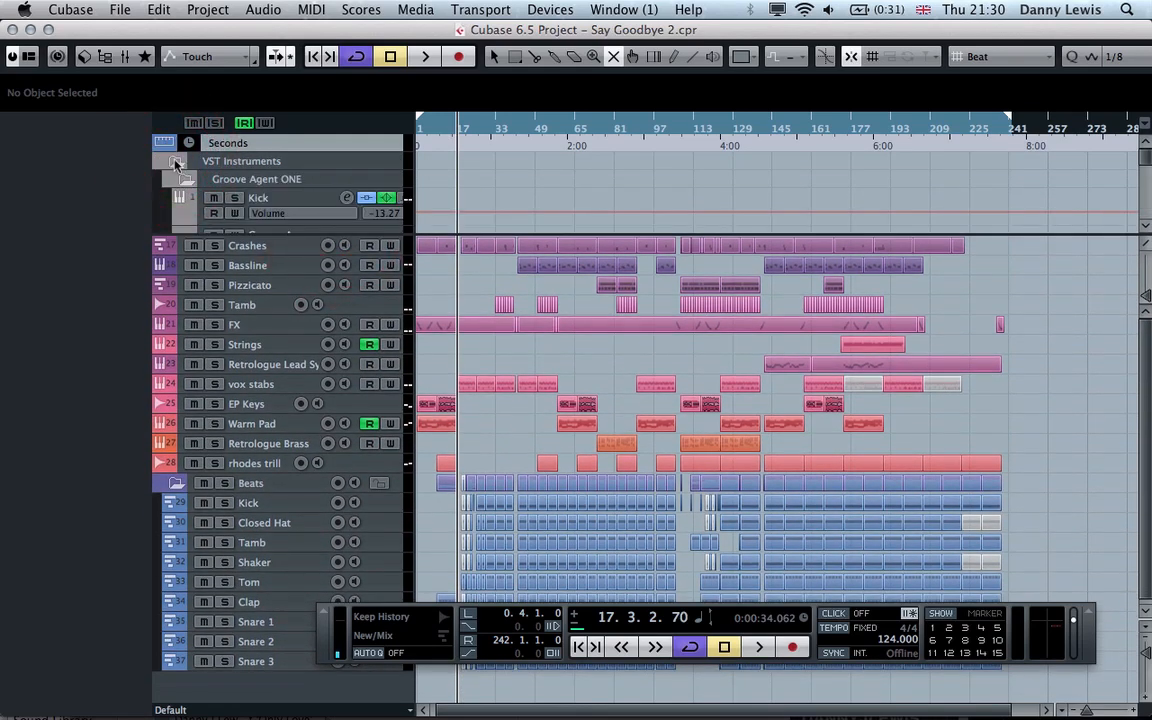
{"action": "left_click", "coordinate": [175, 163]}
{"action": "left_click", "coordinate": [168, 179]}
{"action": "left_click", "coordinate": [168, 179]}
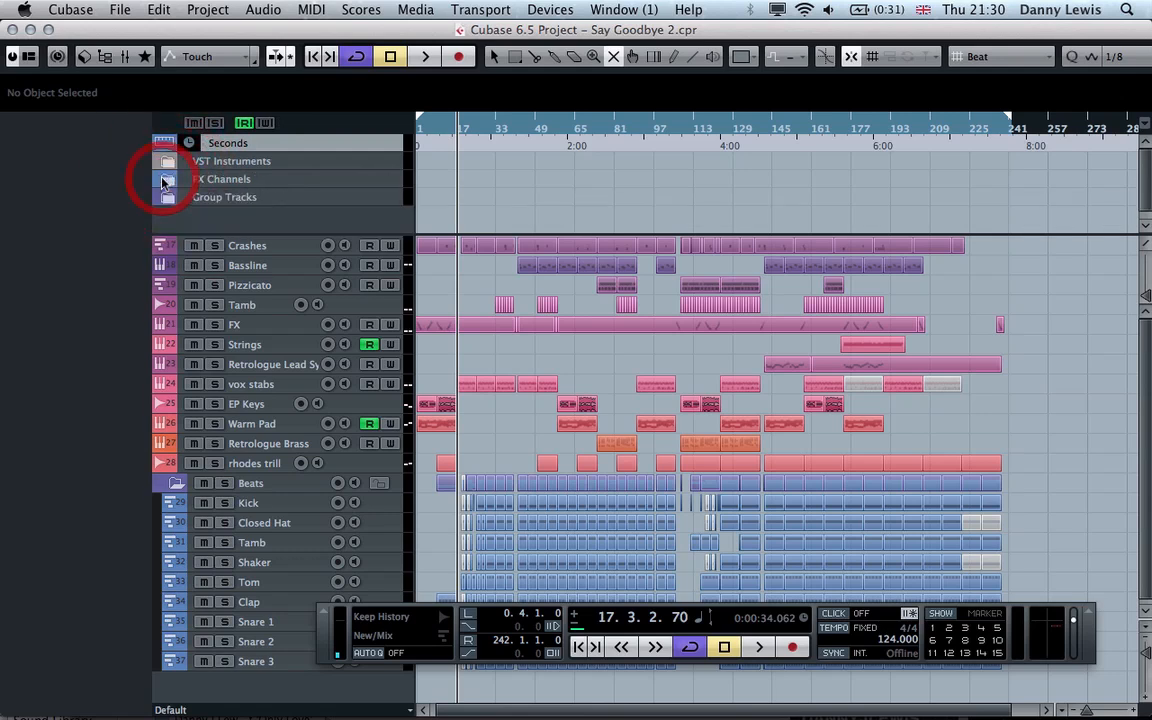
{"action": "left_click", "coordinate": [168, 197]}
{"action": "left_click", "coordinate": [168, 197]}
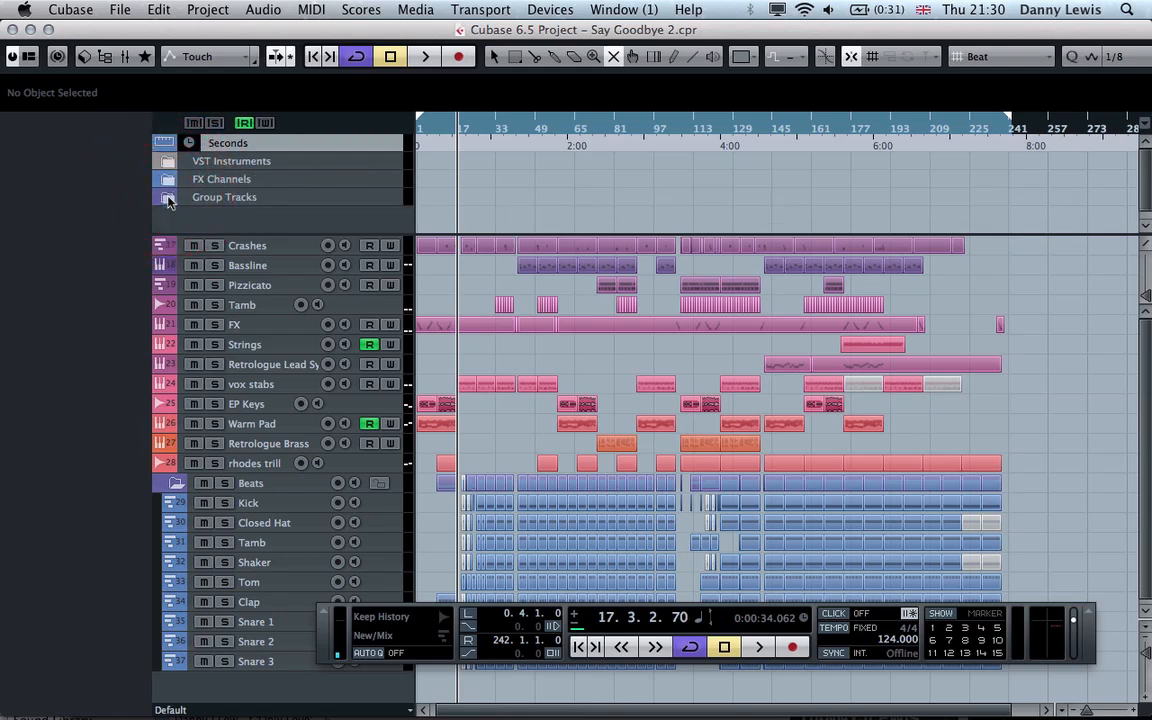
{"action": "left_click_drag", "start_coordinate": [240, 233], "coordinate": [248, 154]}
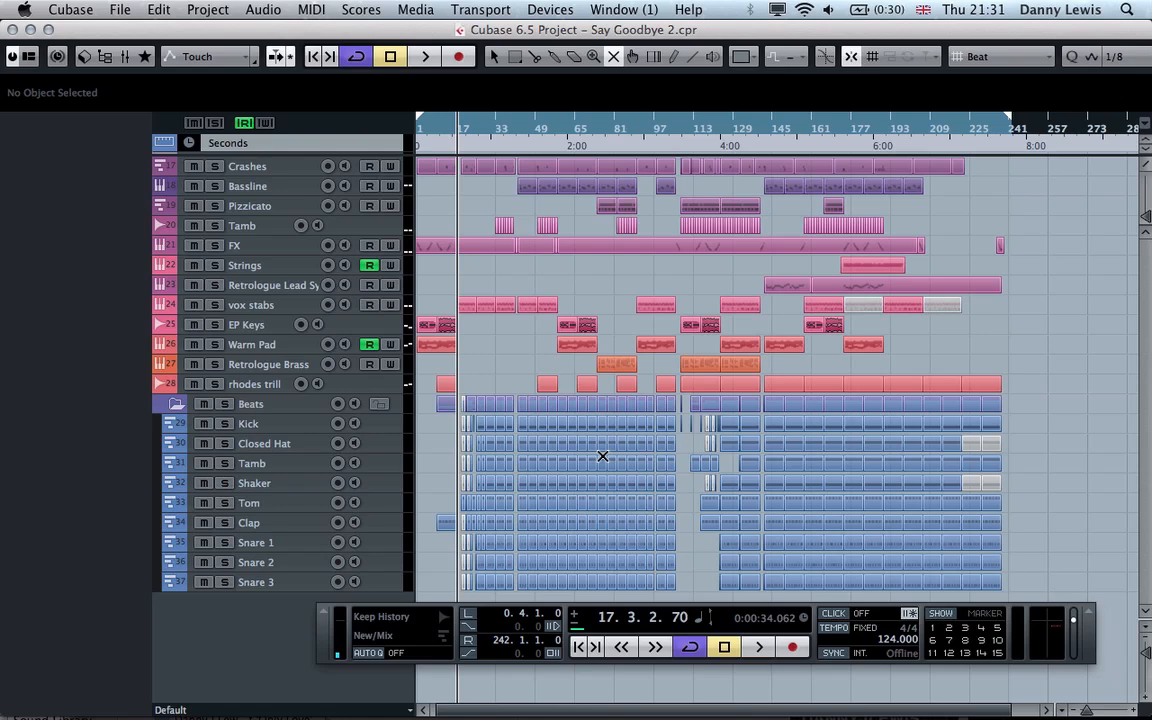
- Play the arrangement's intro from the start to about bar 21, checking the EP Keys and Warm Pad tracks while listening
{"action": "left_click", "coordinate": [268, 330]}
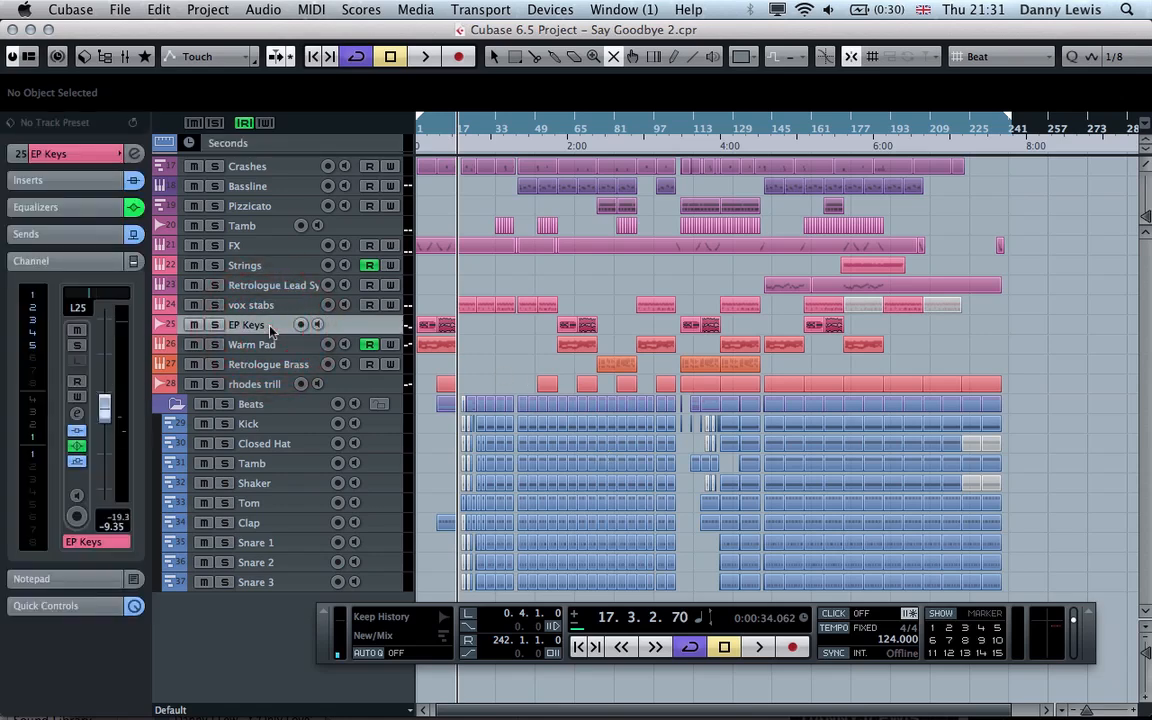
{"action": "key", "text": "h"}
{"action": "key", "text": "h"}
{"action": "key", "text": "h"}
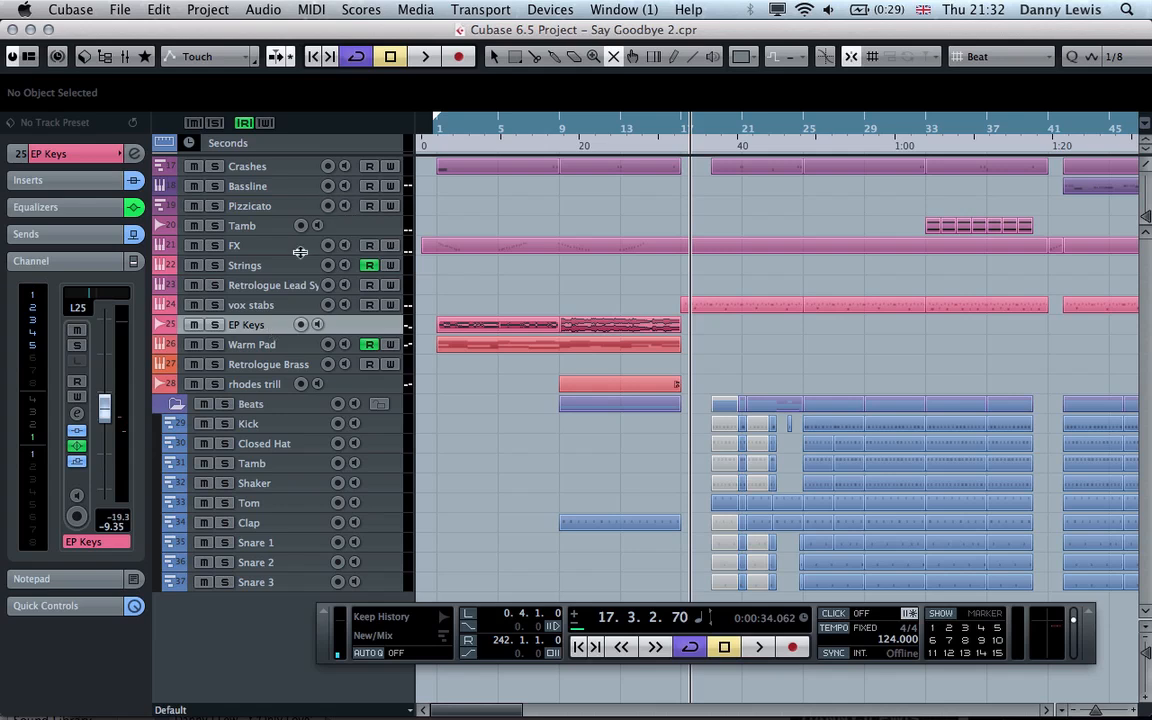
{"action": "double_click", "coordinate": [431, 146]}
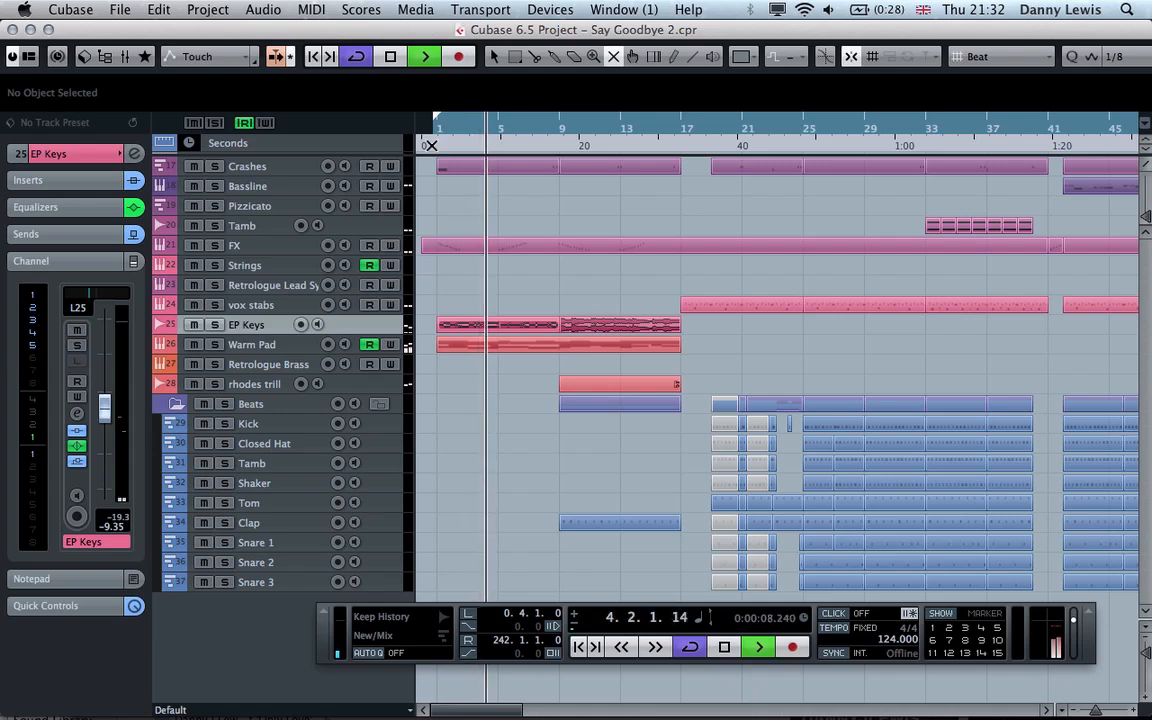
{"action": "left_click", "coordinate": [249, 344]}
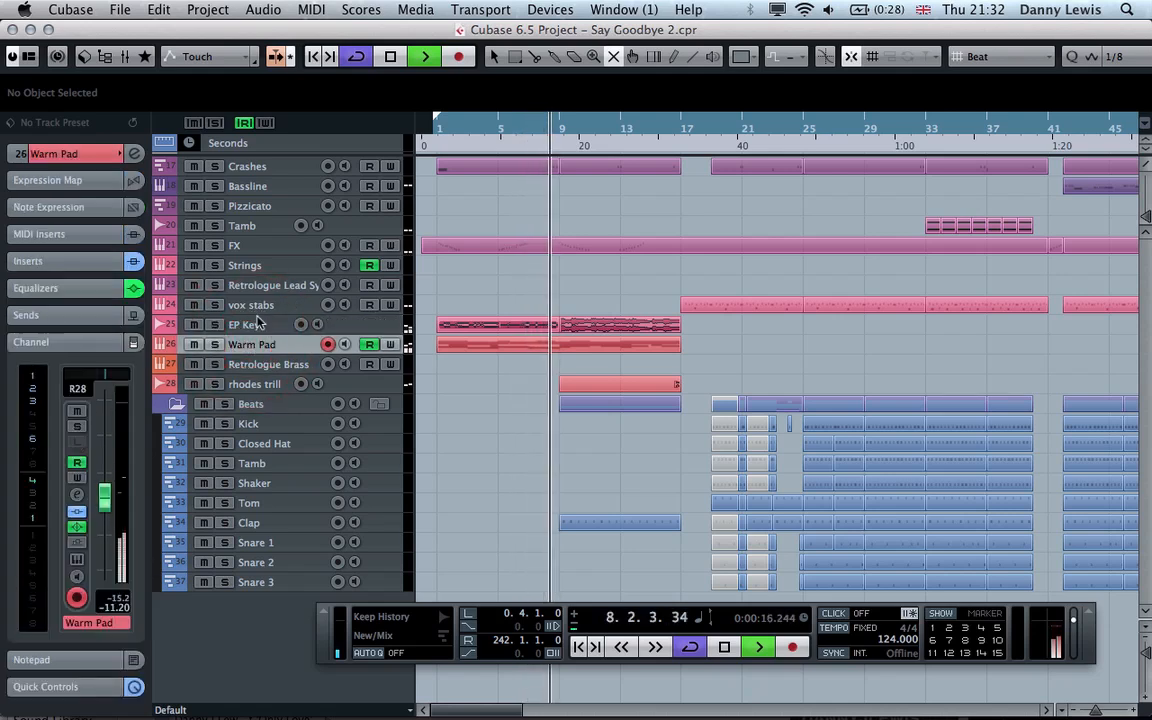
{"action": "left_click", "coordinate": [256, 324]}
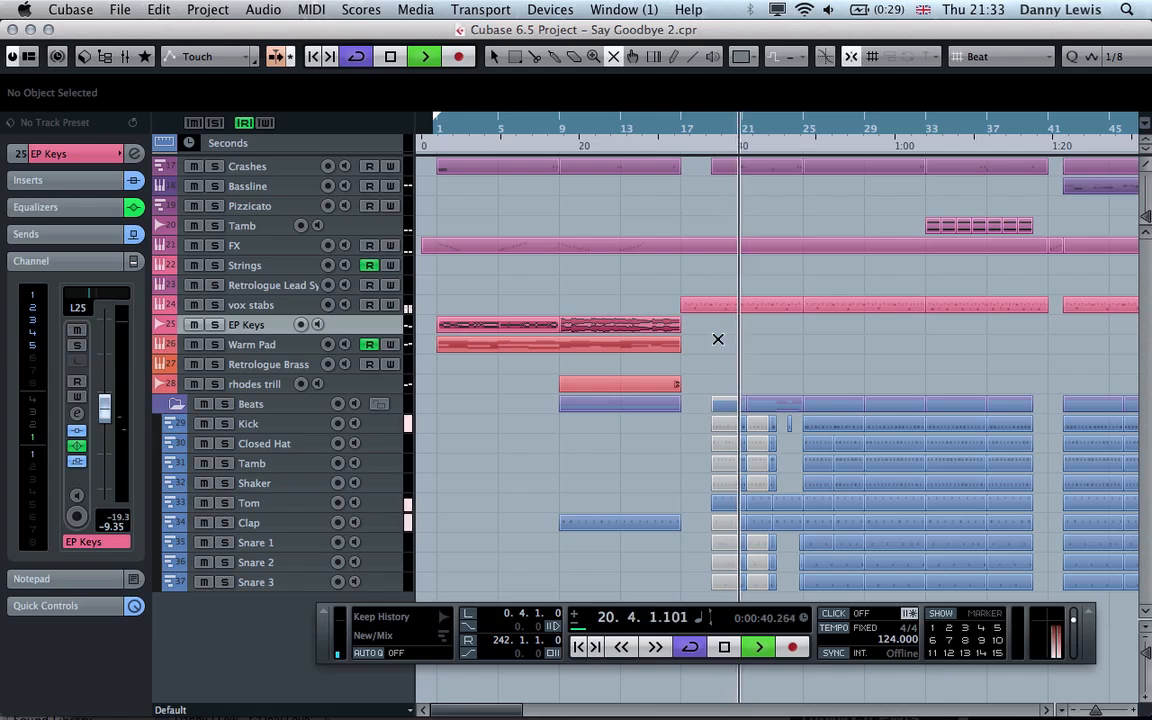
{"action": "key", "text": "space"}
- Select the vox stabs track and open its part starting at bar 17 in the Key Editor
{"action": "left_click", "coordinate": [262, 305]}
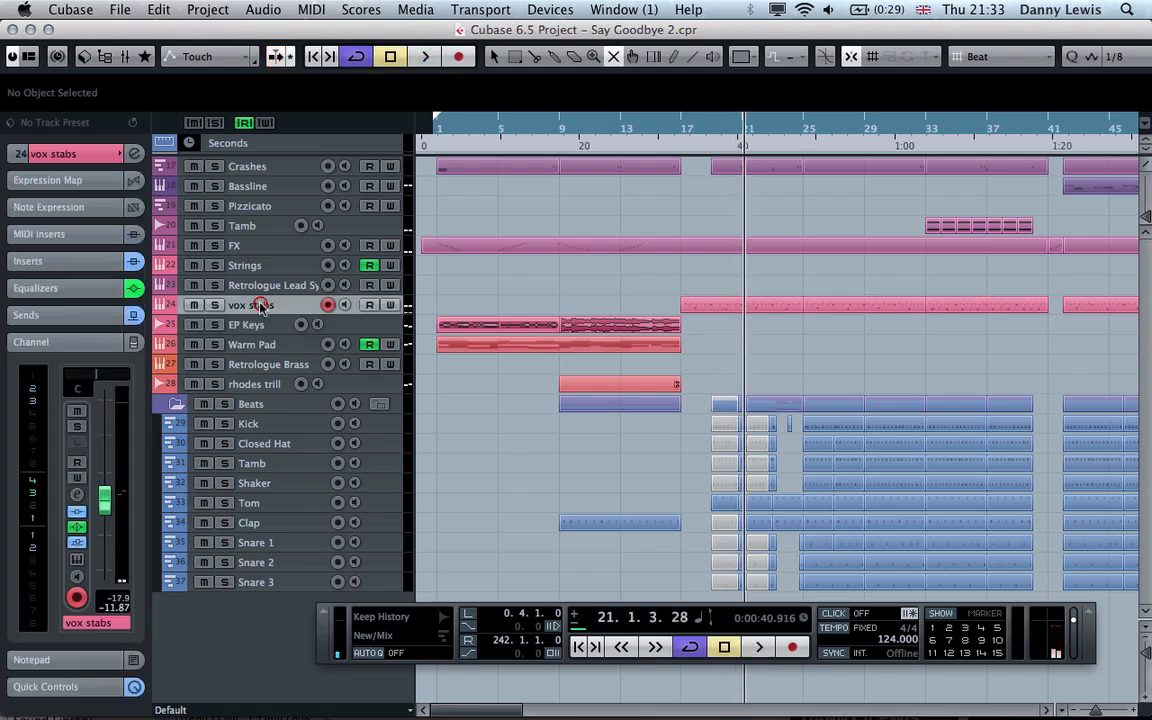
{"action": "right_click", "coordinate": [715, 311]}
{"action": "left_click", "coordinate": [732, 312]}
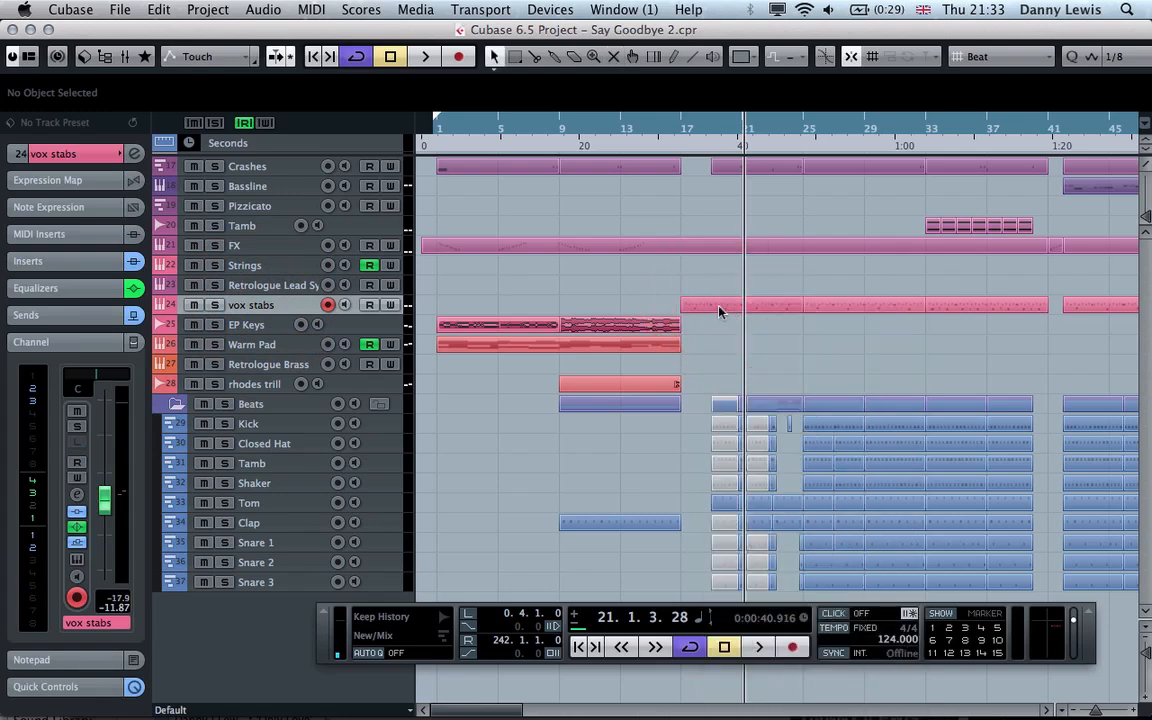
{"action": "left_click", "coordinate": [718, 311]}
{"action": "double_click", "coordinate": [718, 311]}
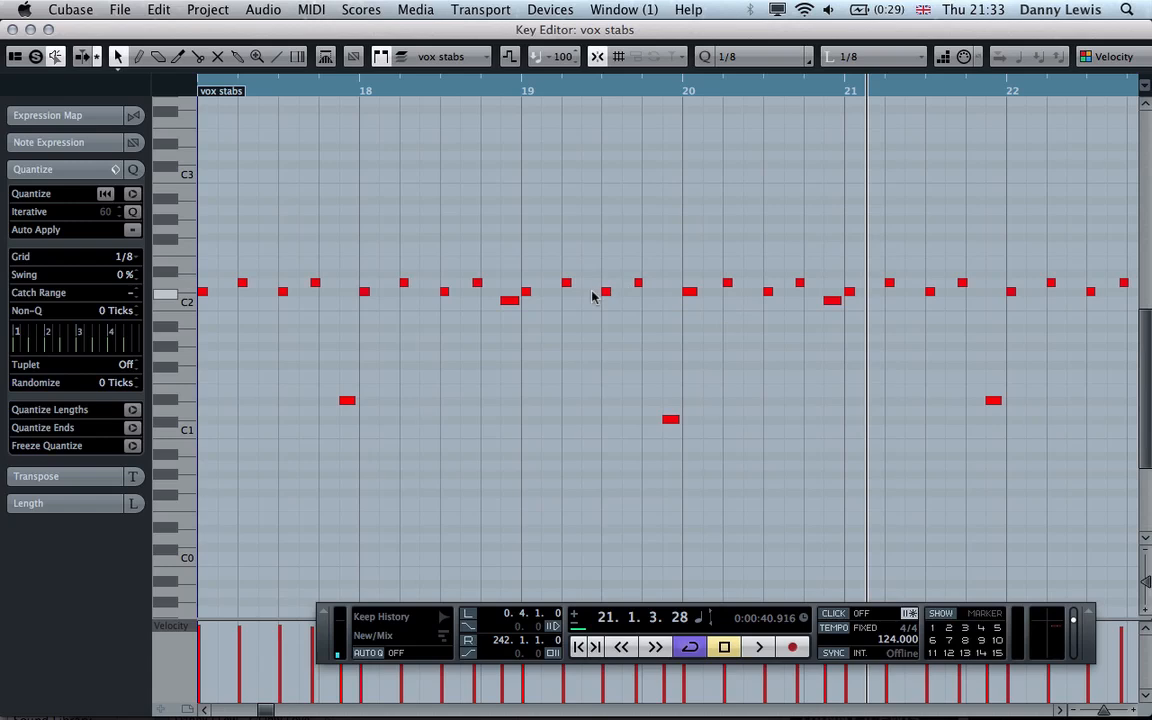
- Set the quantize grid to 1/16 for the vox stabs part
{"action": "left_click", "coordinate": [124, 257]}
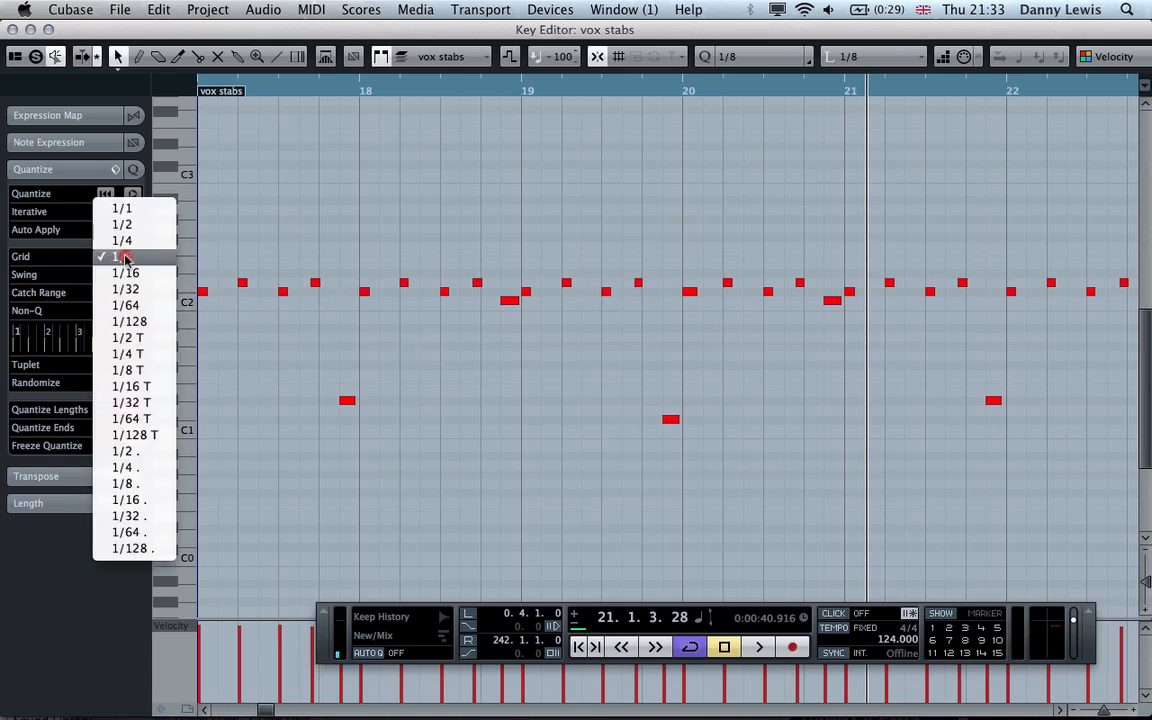
{"action": "left_click", "coordinate": [124, 257]}
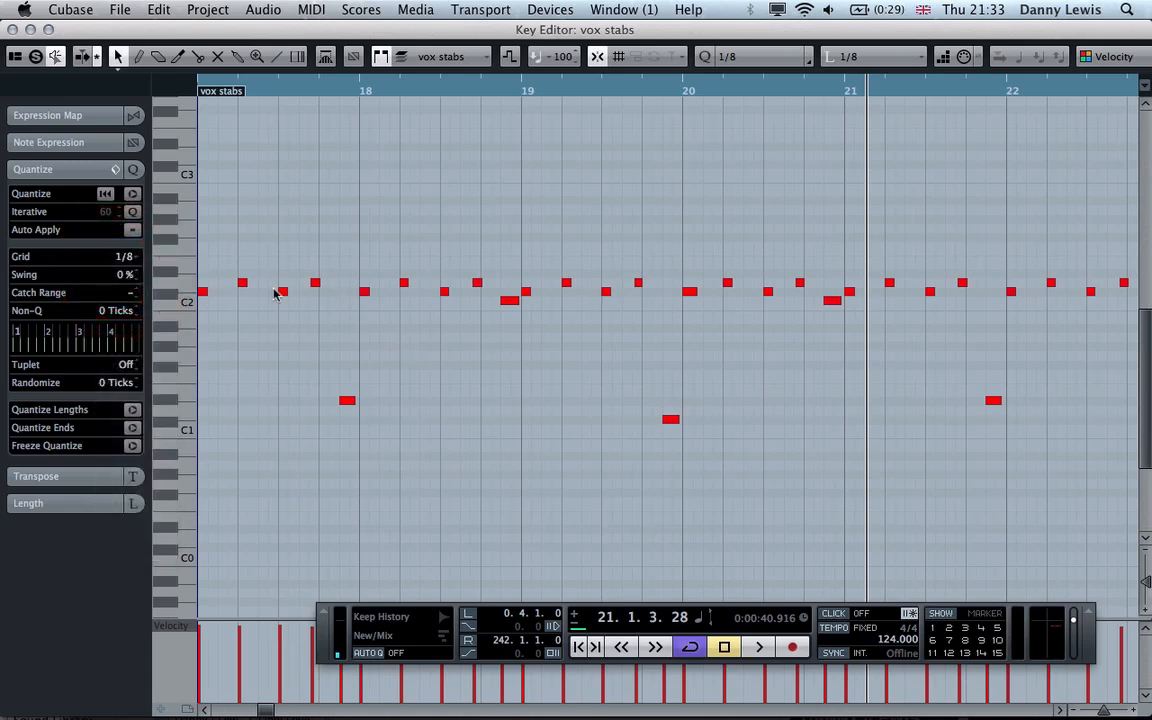
{"action": "left_click", "coordinate": [368, 320]}
{"action": "key", "text": "h"}
{"action": "key", "text": "h"}
{"action": "key", "text": "g"}
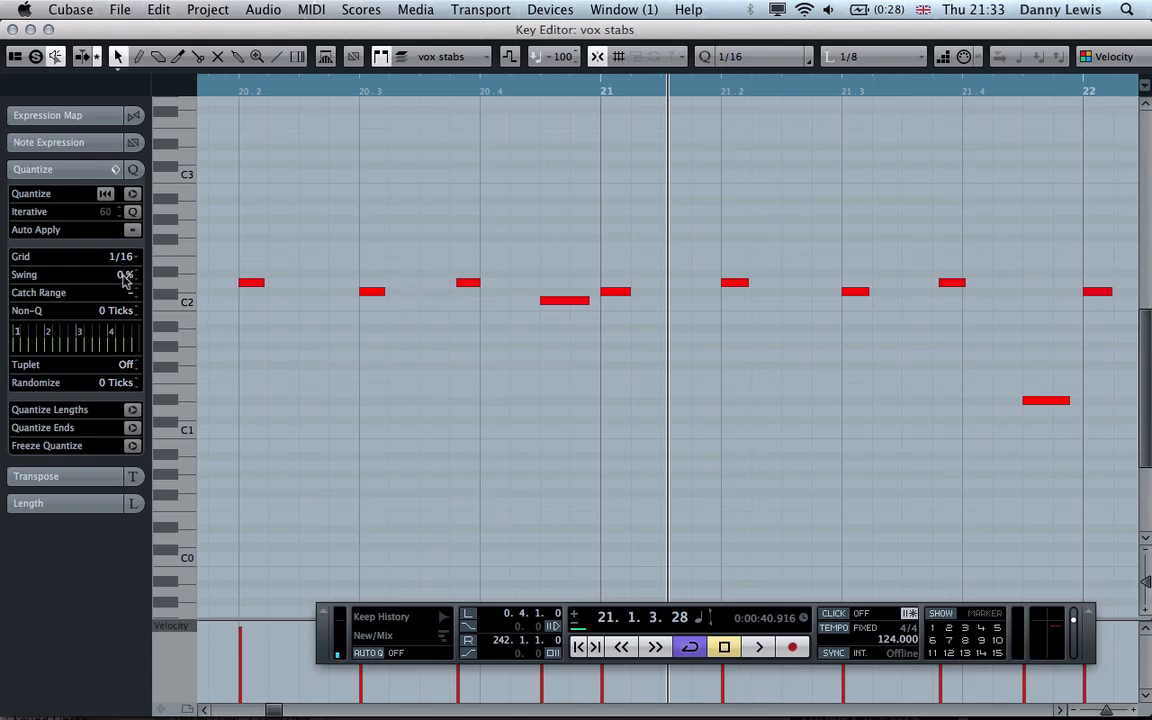
- Set the quantize swing to 64 % and enable Auto Apply for the vox stabs part
{"action": "left_click_drag", "start_coordinate": [124, 280], "coordinate": [165, 115]}
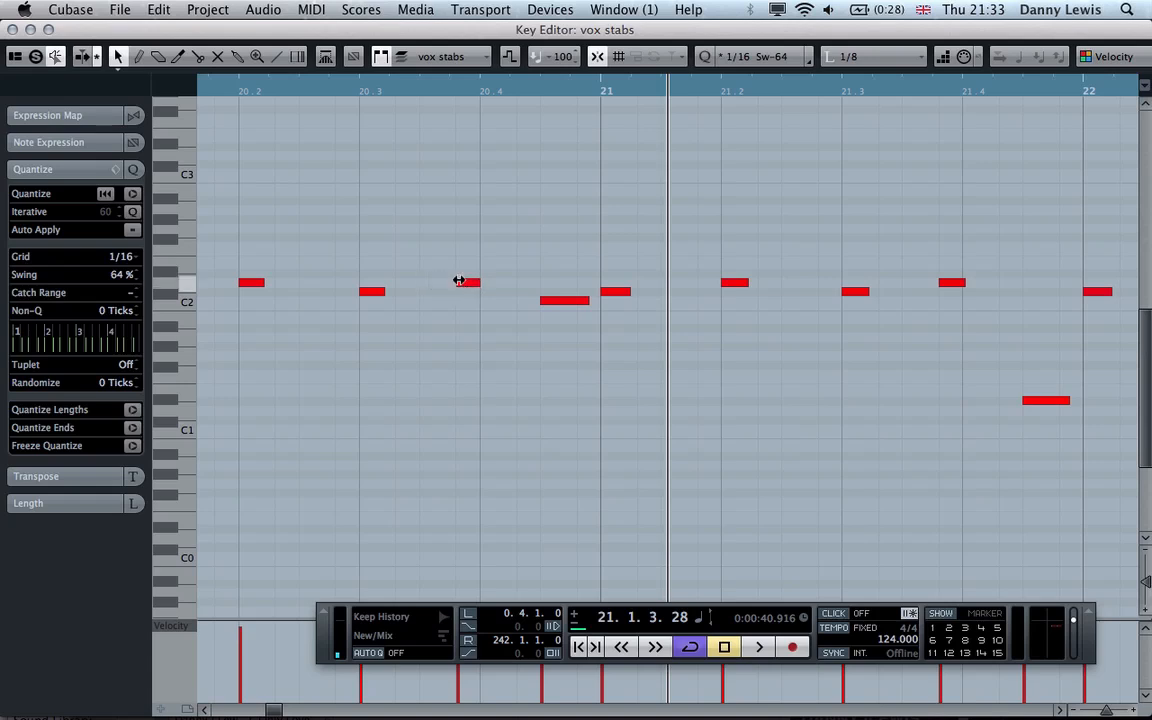
{"action": "left_click", "coordinate": [132, 230]}
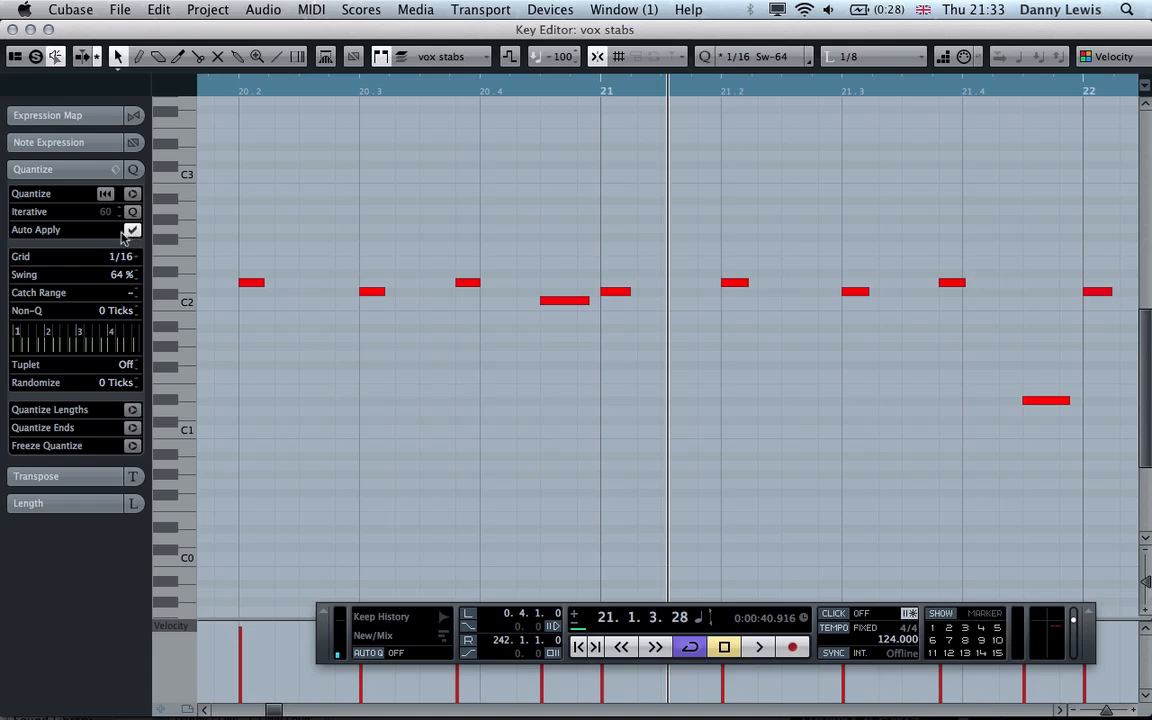
{"action": "left_click_drag", "start_coordinate": [119, 279], "coordinate": [99, 313]}
- Examine the full note pattern of the vox stabs part at bar 17 and compare it with the part starting at bar 33
{"action": "key", "text": "g"}
{"action": "key", "text": "g"}
{"action": "key", "text": "g"}
{"action": "key", "text": "g"}
{"action": "key", "text": "g"}
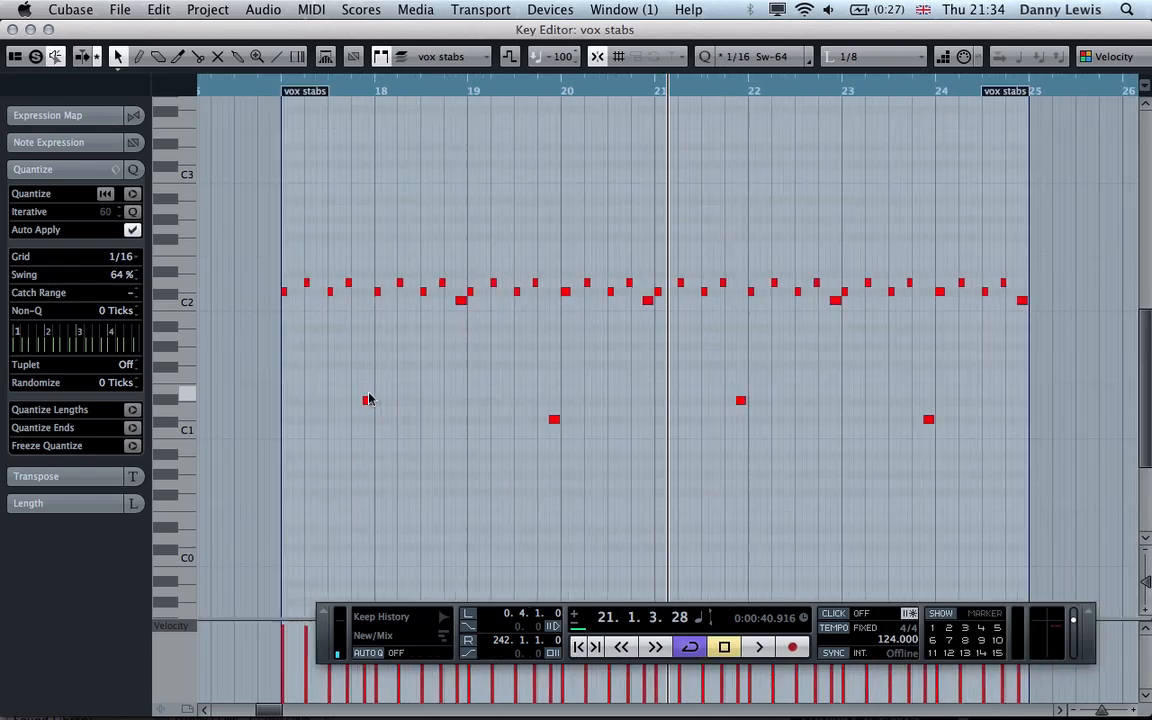
{"action": "key", "text": "g"}
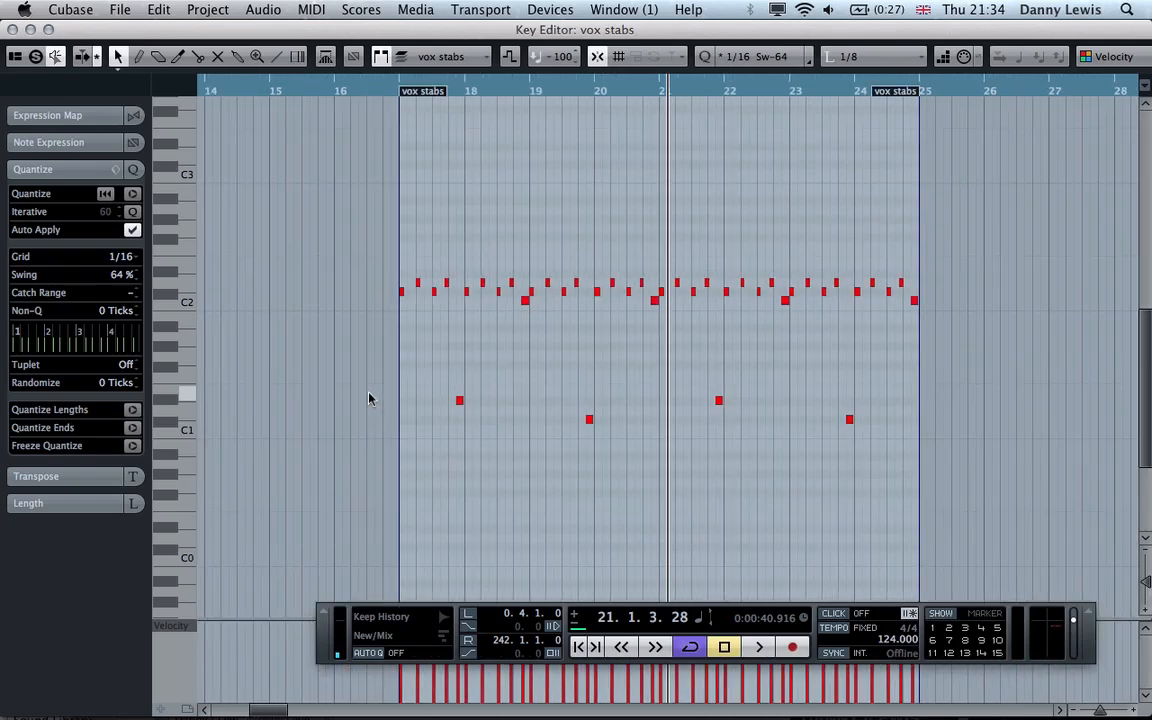
{"action": "key", "text": "Return"}
{"action": "left_click", "coordinate": [959, 312]}
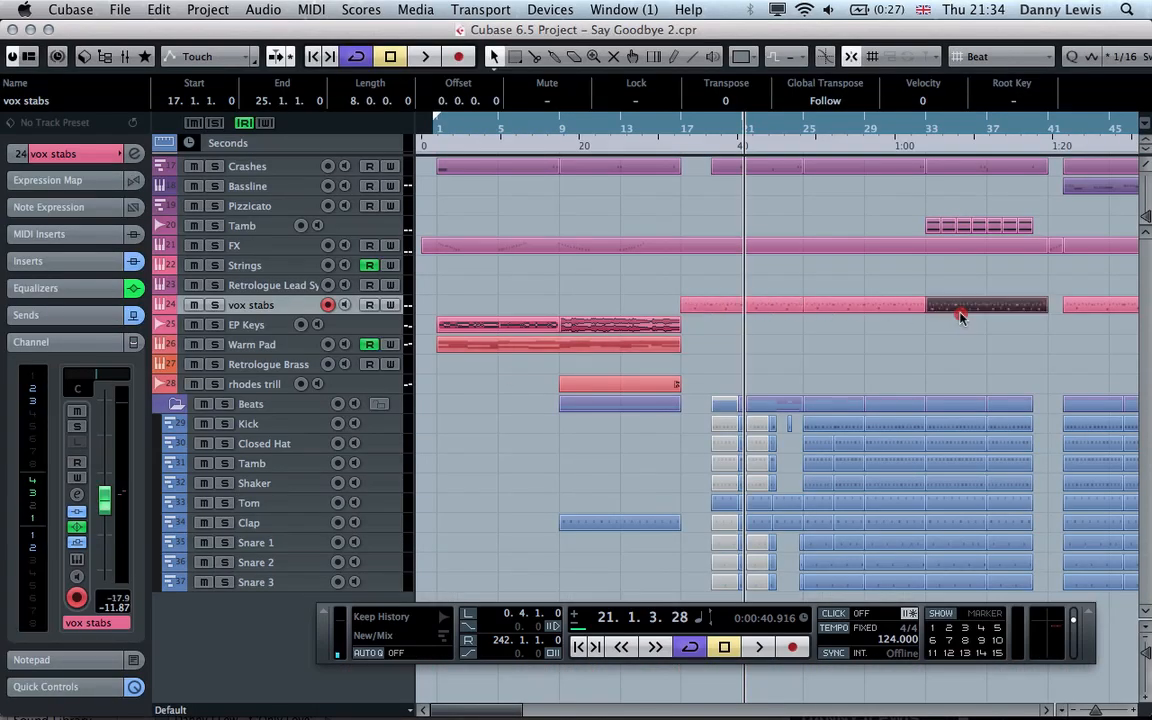
{"action": "double_click", "coordinate": [959, 312]}
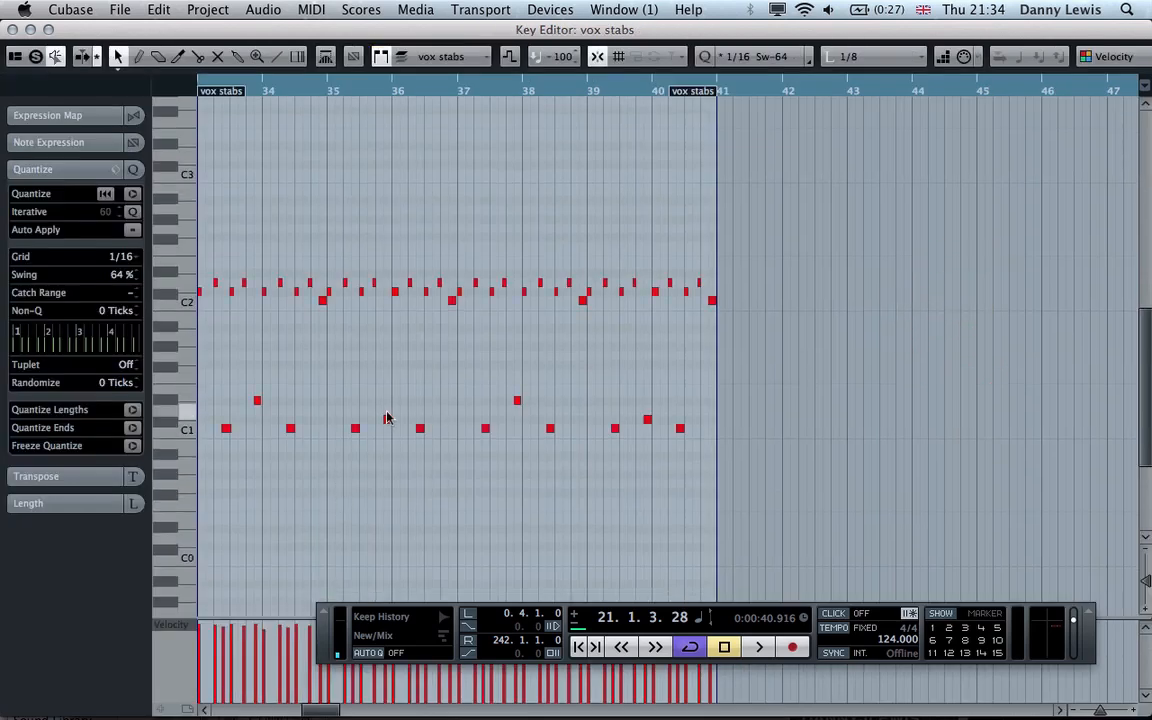
{"action": "key", "text": "Return"}
- Solo the vox stabs track, play it from about bar 17 and open its channel settings
{"action": "left_click", "coordinate": [212, 304]}
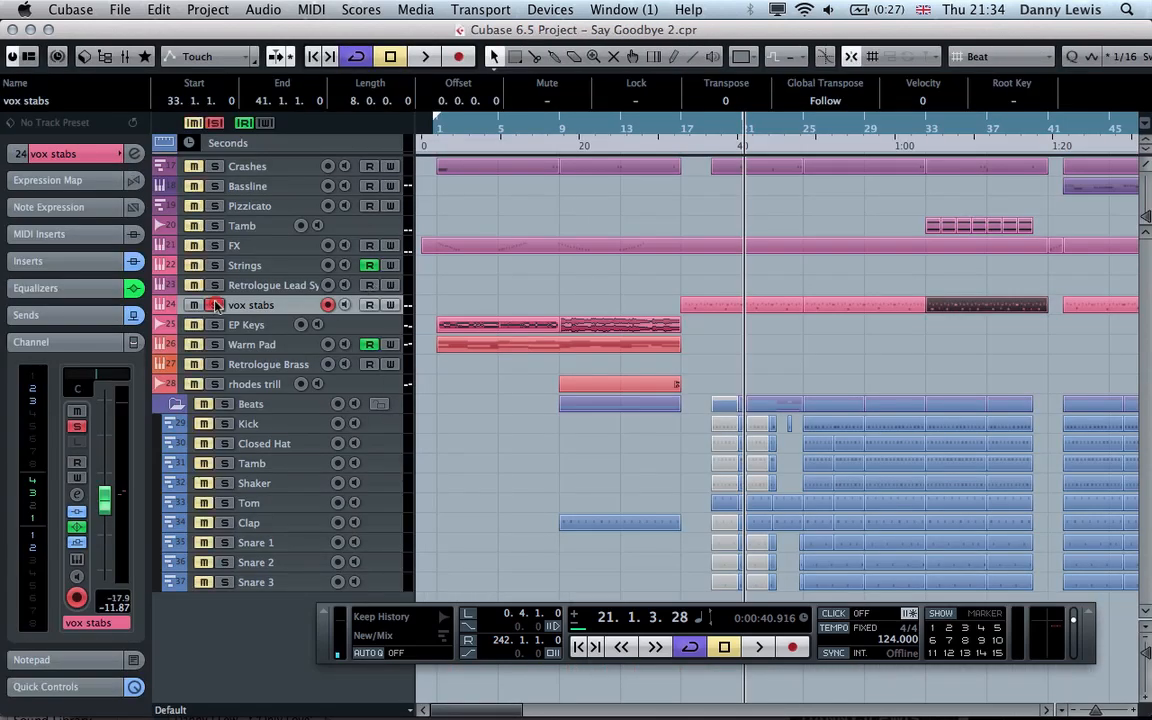
{"action": "double_click", "coordinate": [675, 148]}
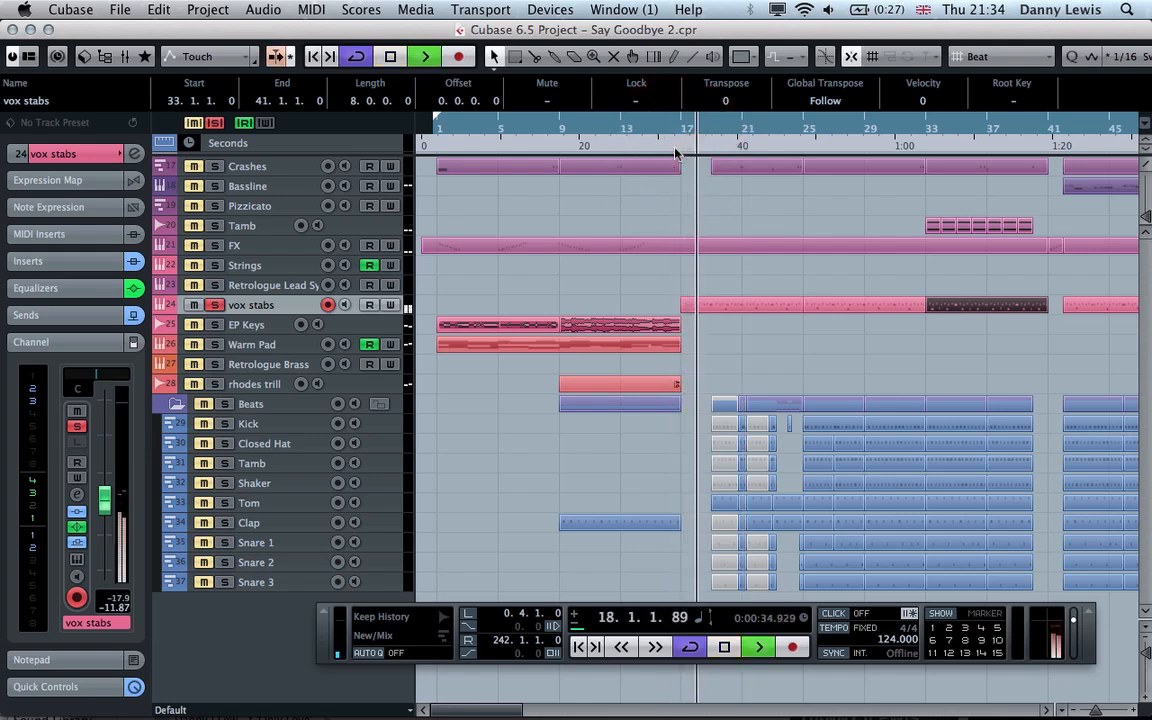
{"action": "left_click", "coordinate": [76, 495]}
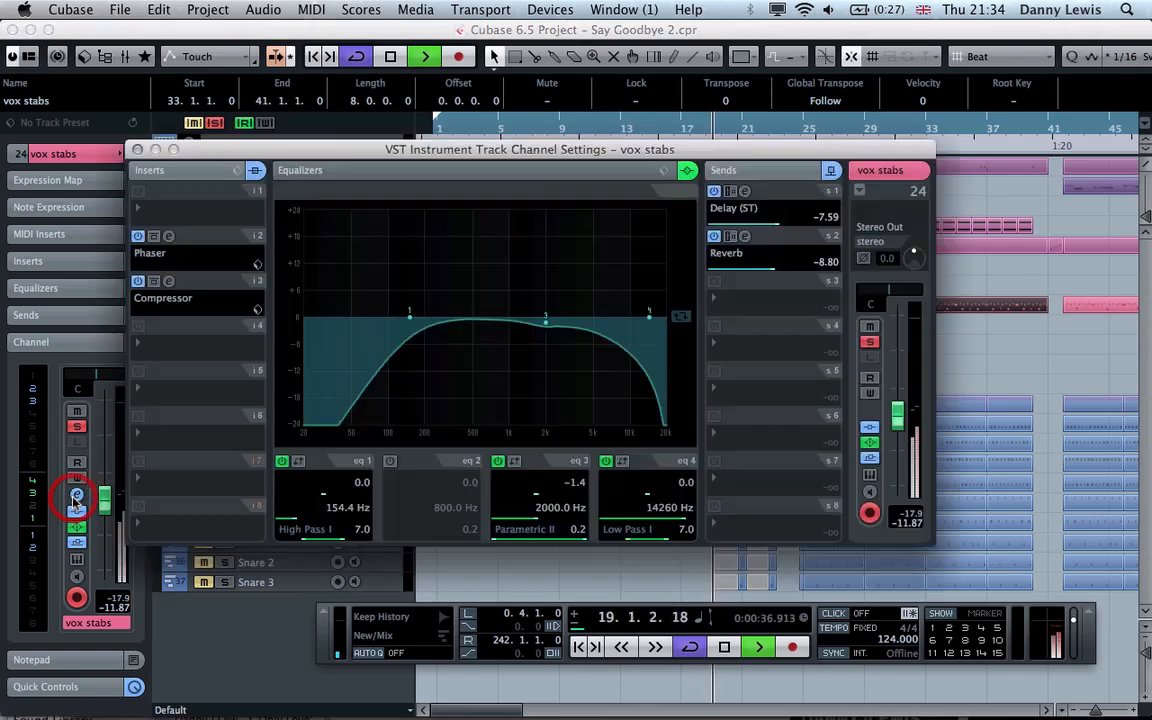
- Inspect the PingPongDelay and REVerence settings behind the vox stabs sends, and close both plug-in windows
{"action": "left_click", "coordinate": [746, 193]}
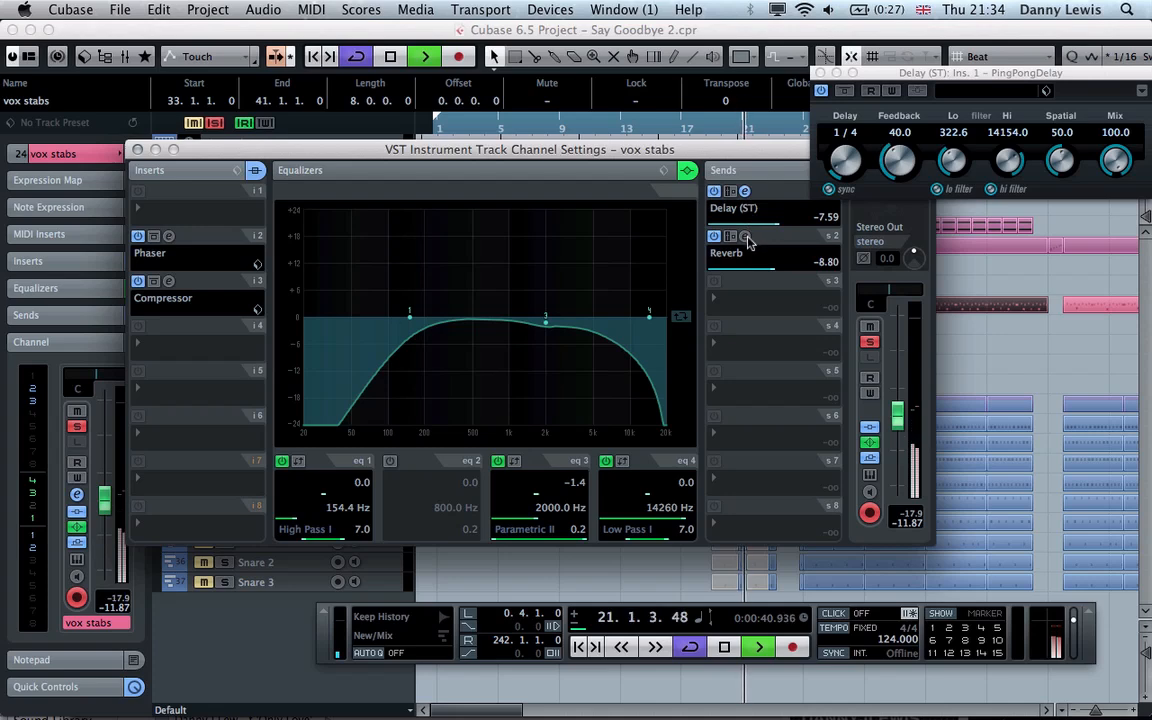
{"action": "left_click", "coordinate": [745, 238]}
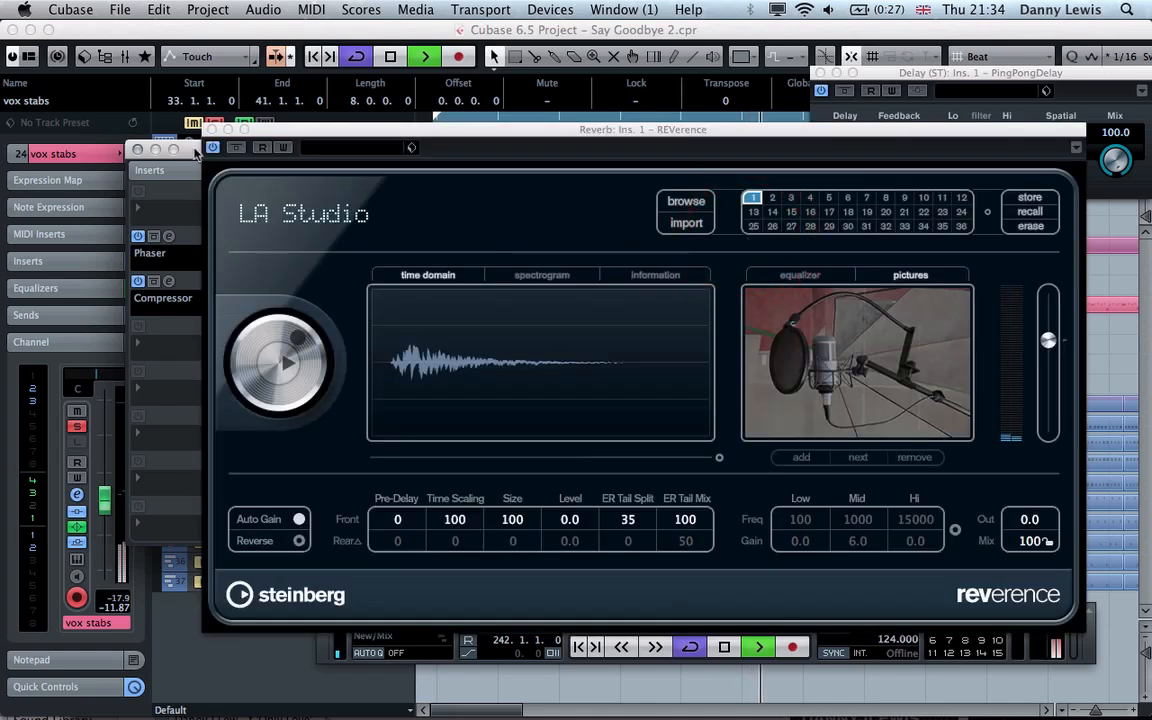
{"action": "left_click", "coordinate": [211, 130]}
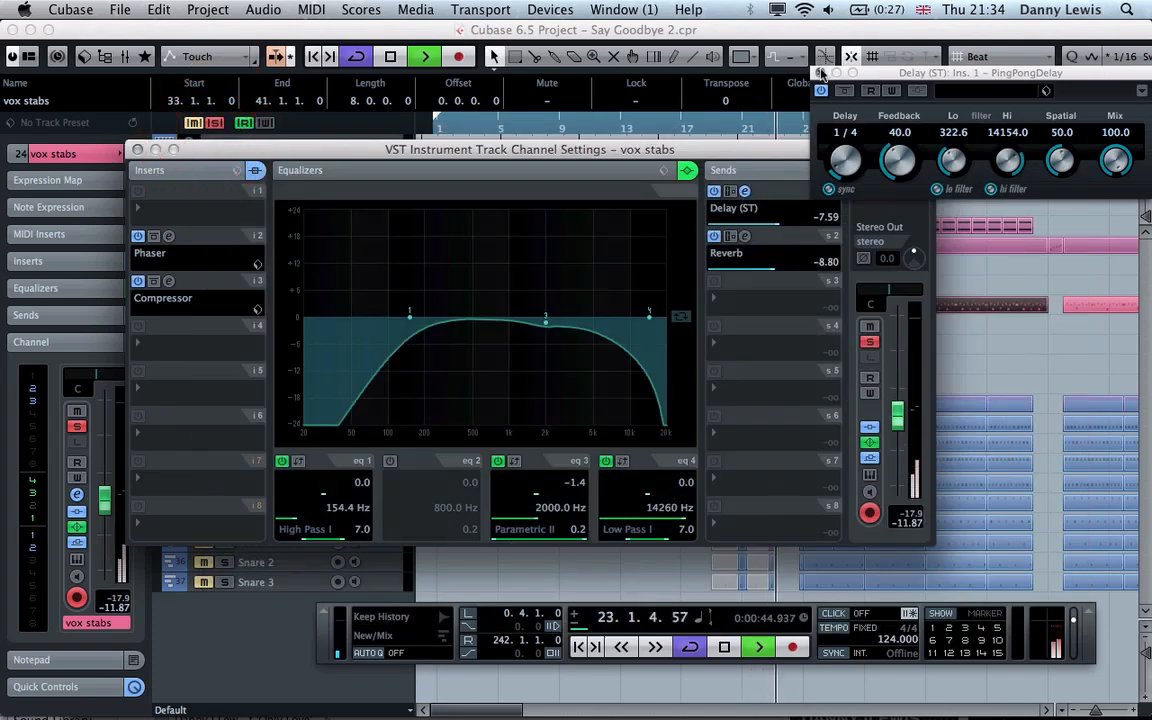
{"action": "left_click", "coordinate": [821, 74]}
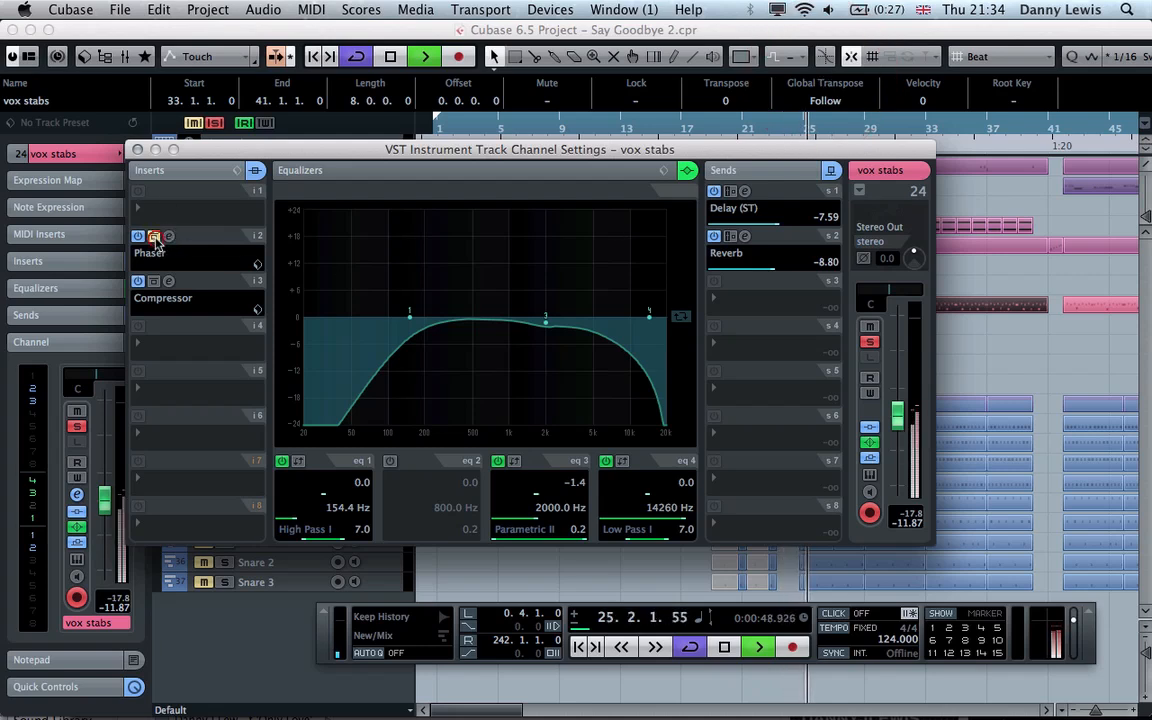
- Bypass the Phaser and Compressor inserts on vox stabs and re-enable both to compare the sound
{"action": "left_click", "coordinate": [153, 281]}
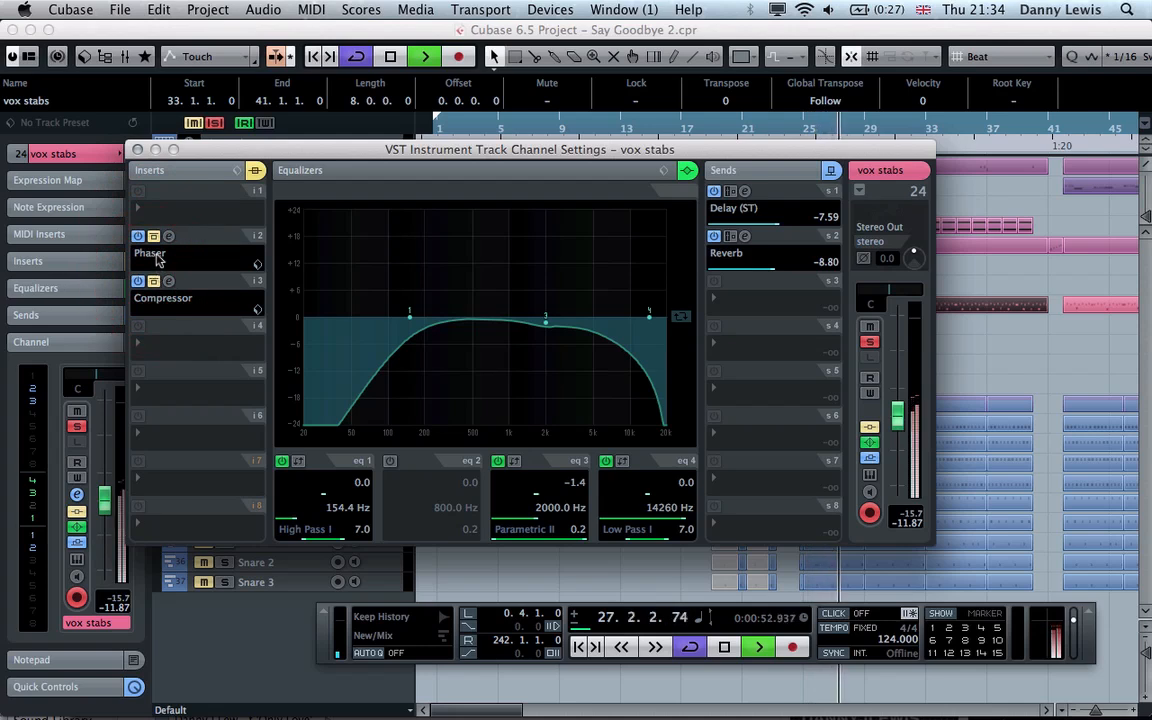
{"action": "left_click", "coordinate": [153, 238]}
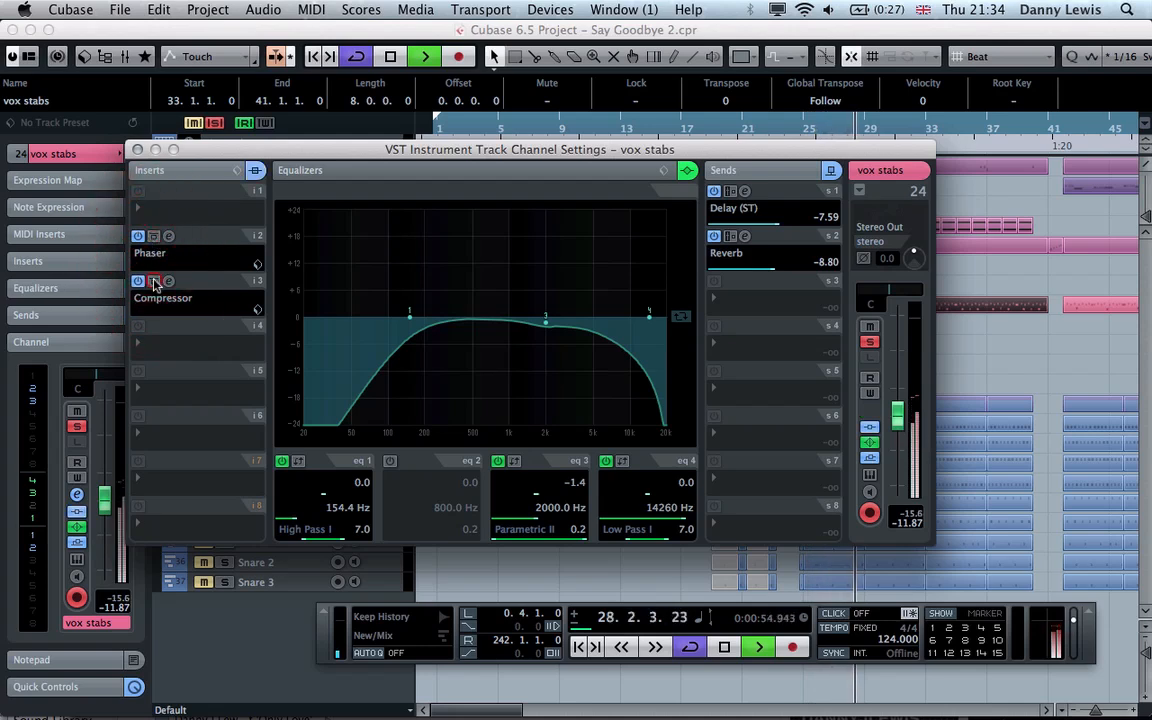
- Take the Compressor insert on vox stabs out of bypass, close the channel settings and stop playback
{"action": "left_click", "coordinate": [153, 281]}
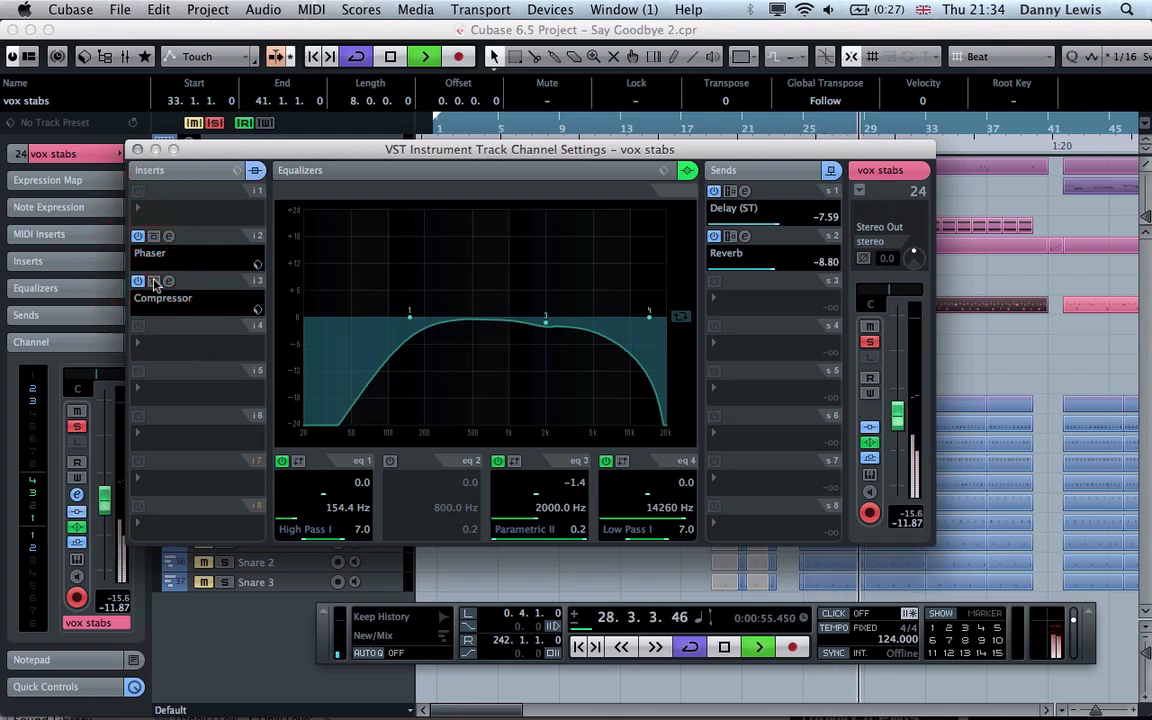
{"action": "left_click", "coordinate": [138, 151]}
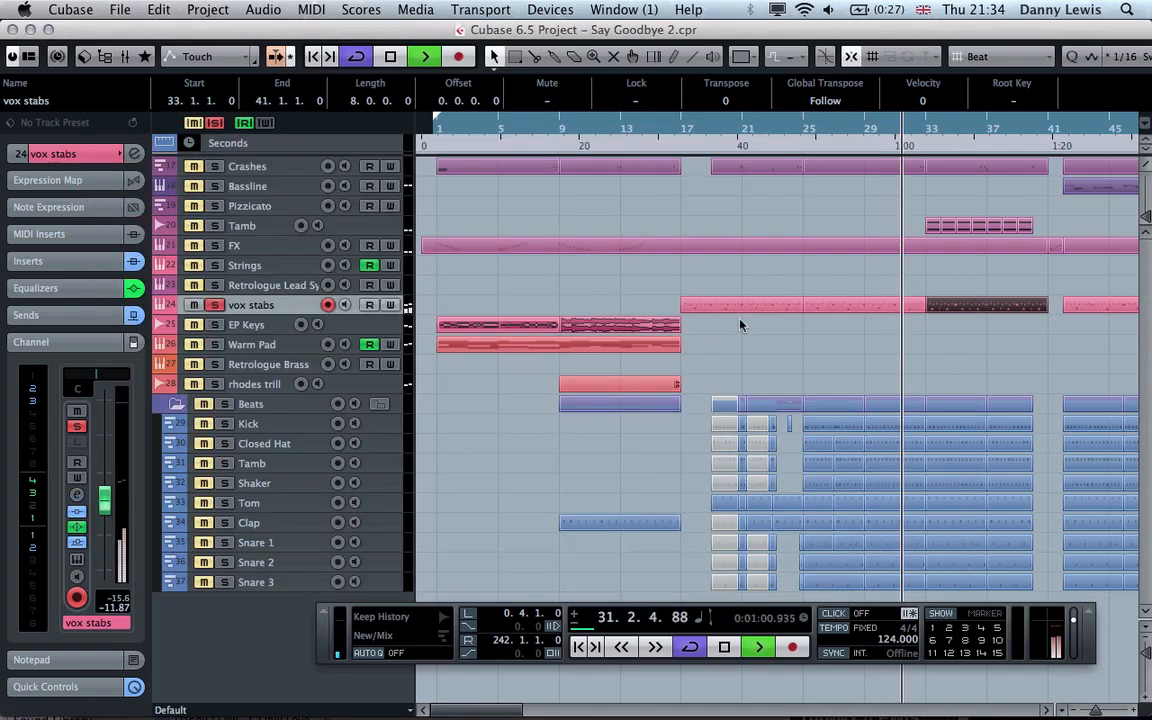
{"action": "key", "text": "g"}
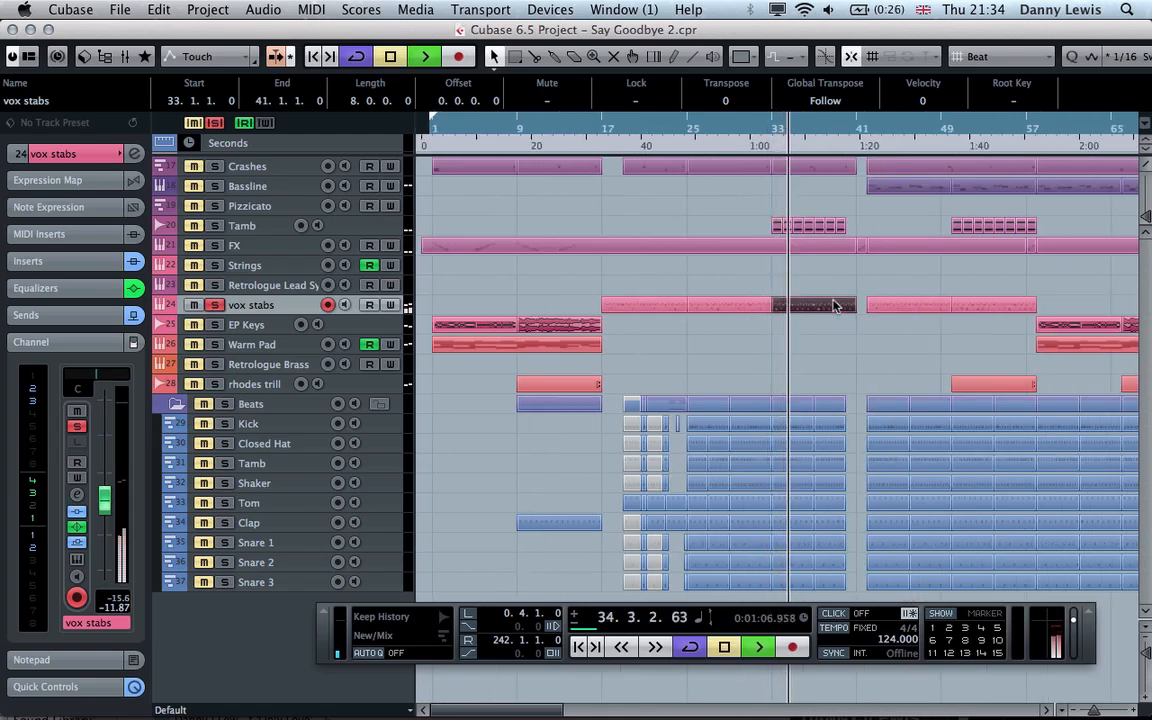
{"action": "key", "text": "space"}
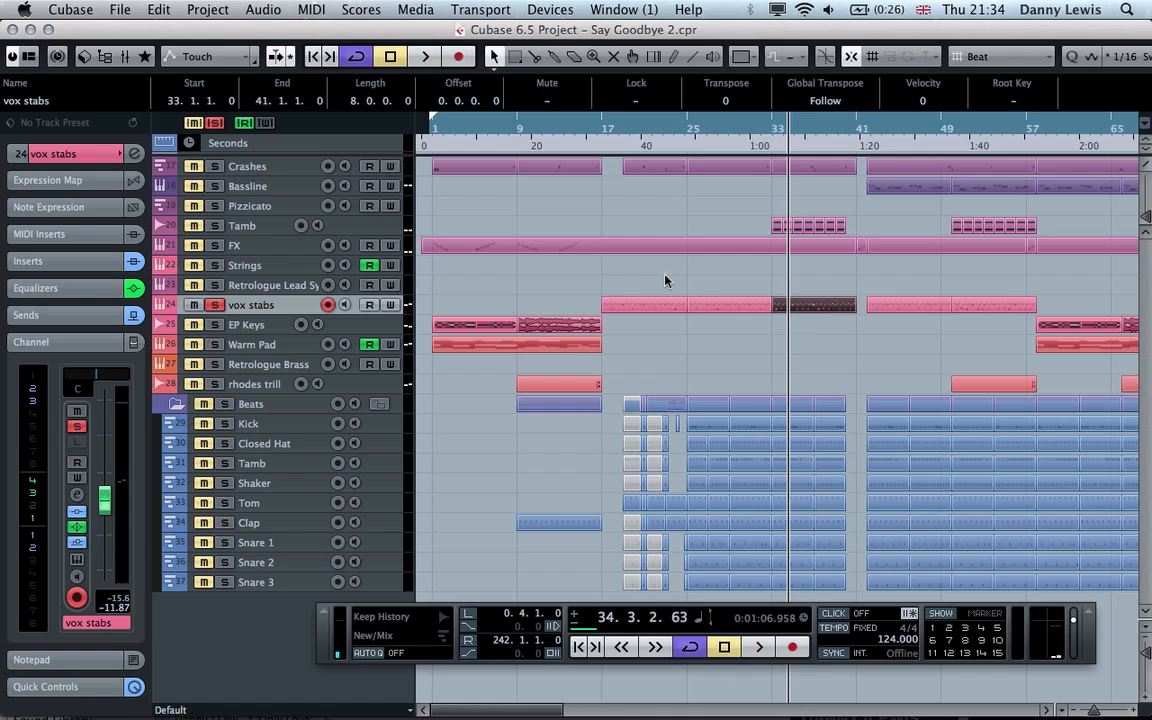
- Solo the Tamb track alongside vox stabs and audition them from about bar 25
{"action": "left_click", "coordinate": [214, 225]}
{"action": "left_click", "coordinate": [687, 146]}
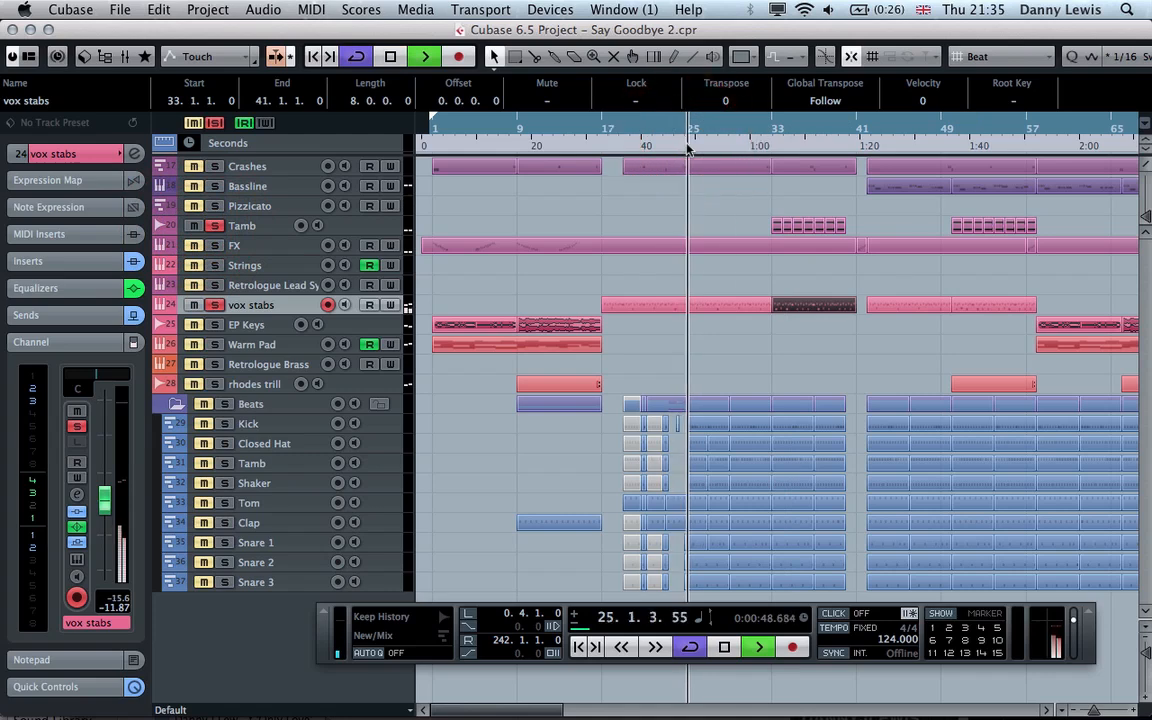
{"action": "key", "text": "space"}
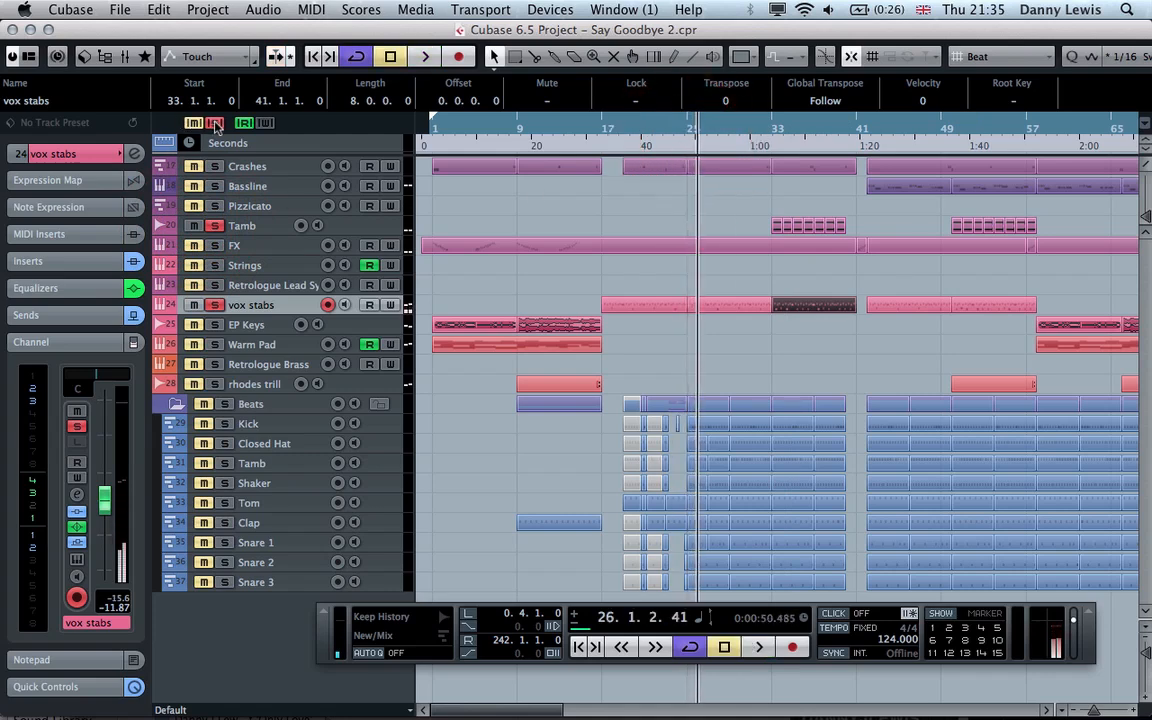
- Clear all track solos and play the full arrangement from about bar 15
{"action": "left_click", "coordinate": [590, 148]}
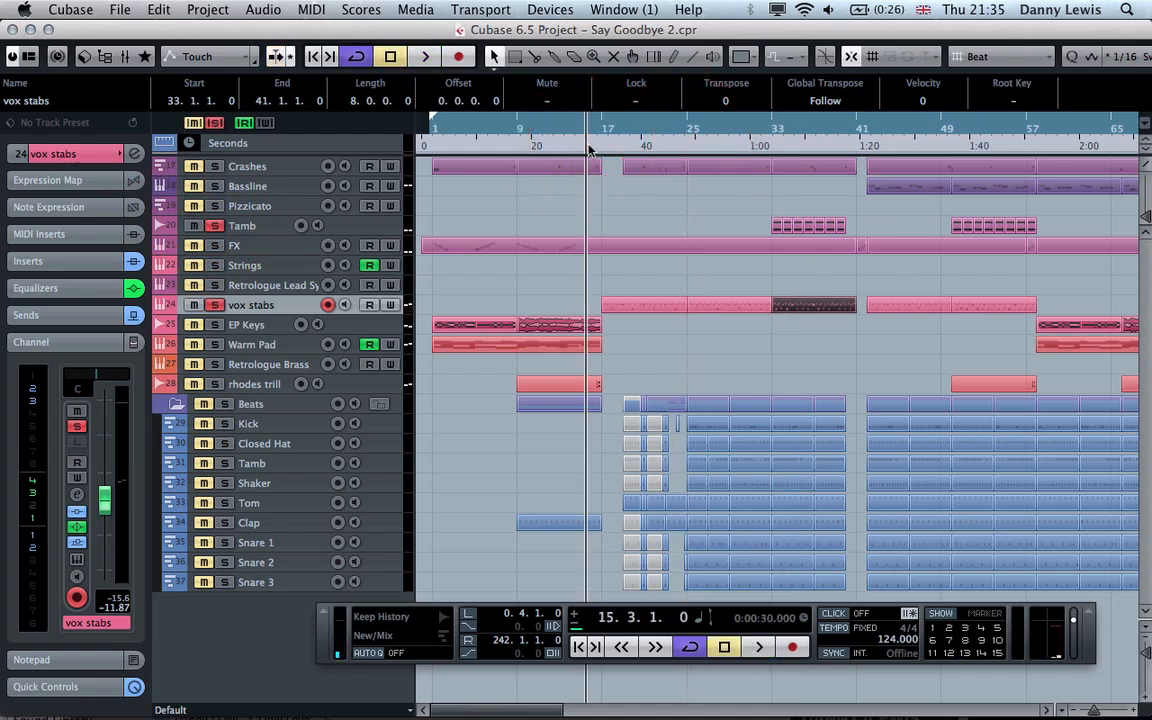
{"action": "left_click", "coordinate": [215, 122]}
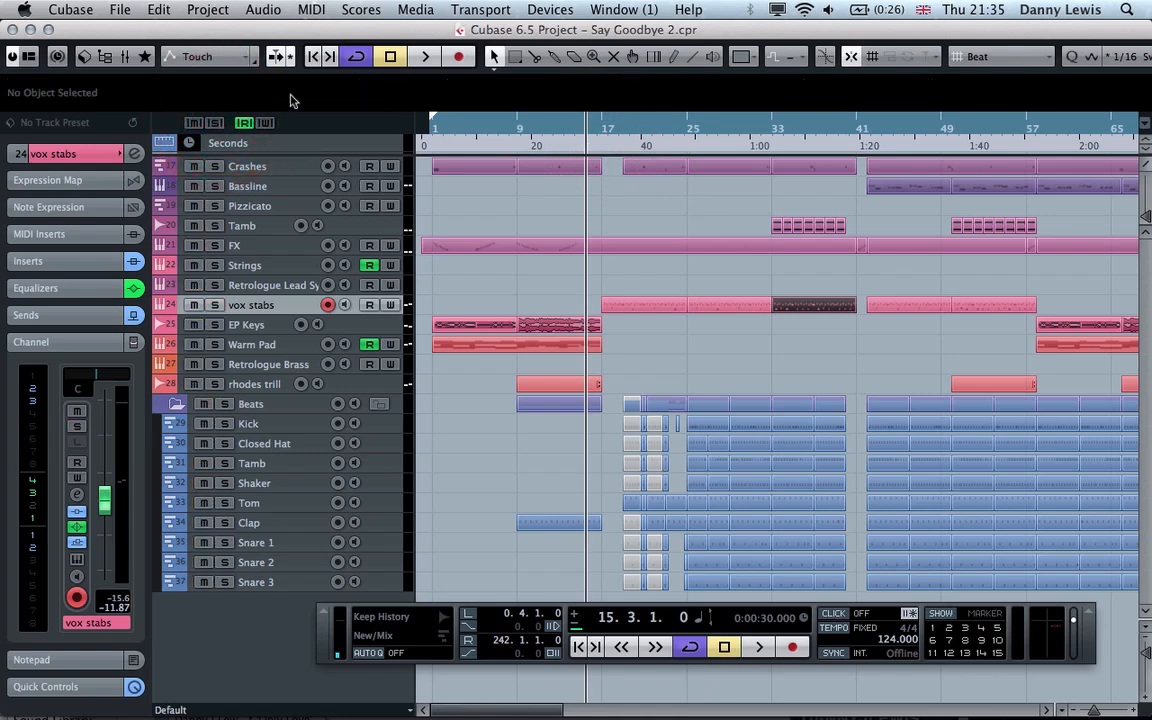
{"action": "key", "text": "space"}
{"action": "left_click", "coordinate": [590, 148]}
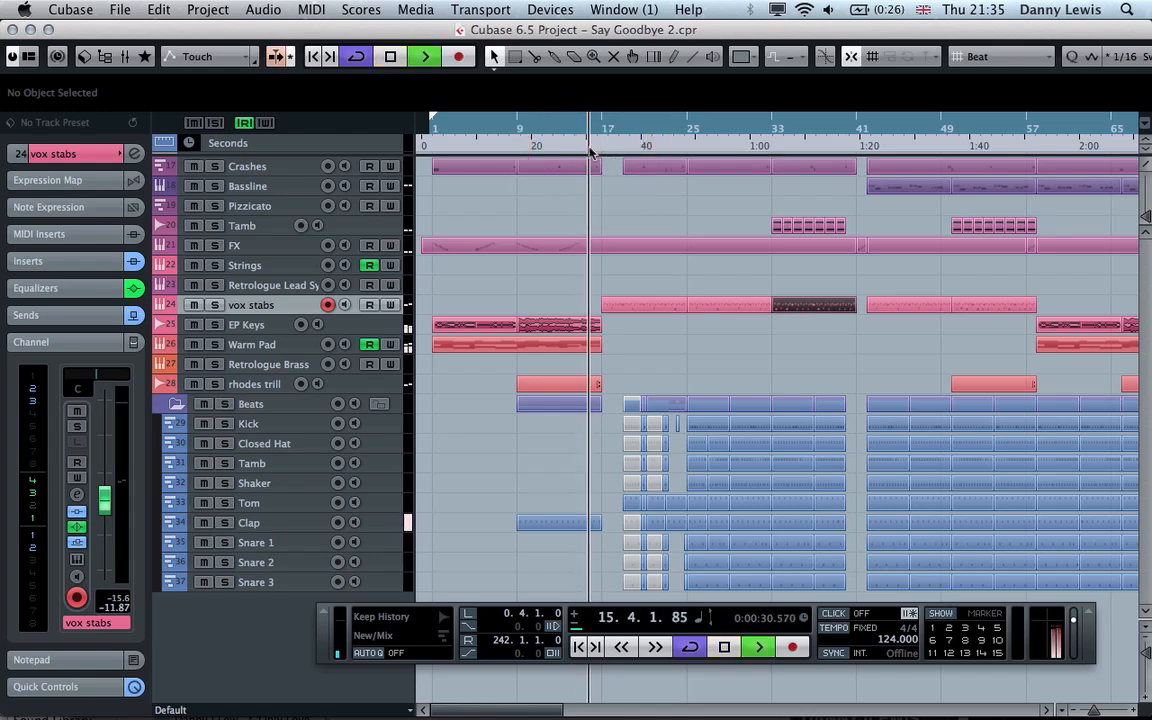
- Follow playback closely through the vox stabs entry and the Beats parts from bar 17 to about bar 27, and stop
{"action": "key", "text": "h"}
{"action": "key", "text": "h"}
{"action": "key", "text": "h"}
{"action": "key", "text": "h"}
{"action": "key", "text": "h"}
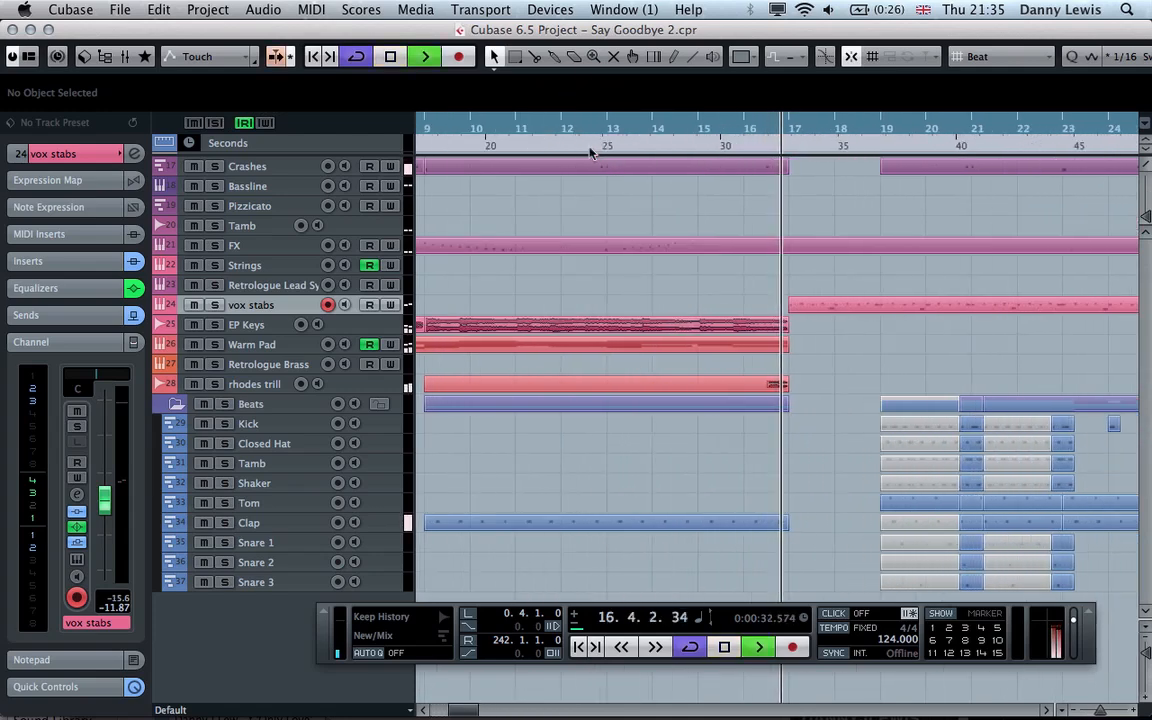
{"action": "scroll", "coordinate": [808, 490], "scroll_direction": "right", "scroll_amount": 5}
{"action": "scroll", "coordinate": [818, 490], "scroll_direction": "right", "scroll_amount": 6}
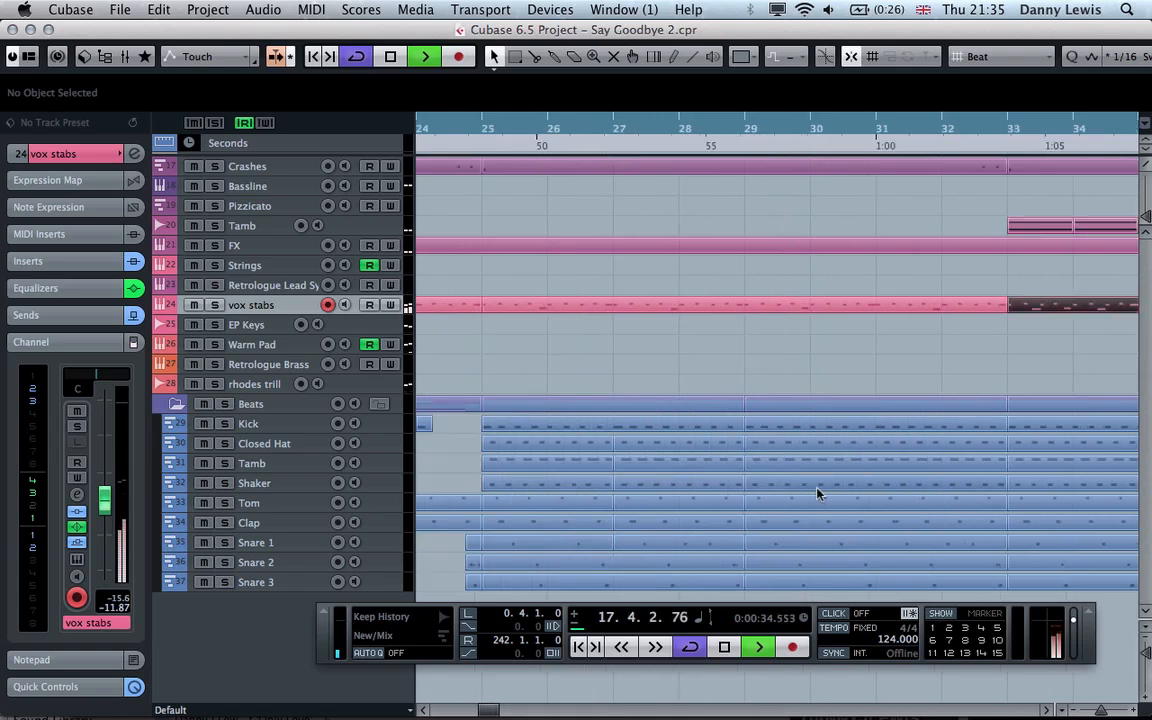
{"action": "scroll", "coordinate": [818, 491], "scroll_direction": "left", "scroll_amount": 6}
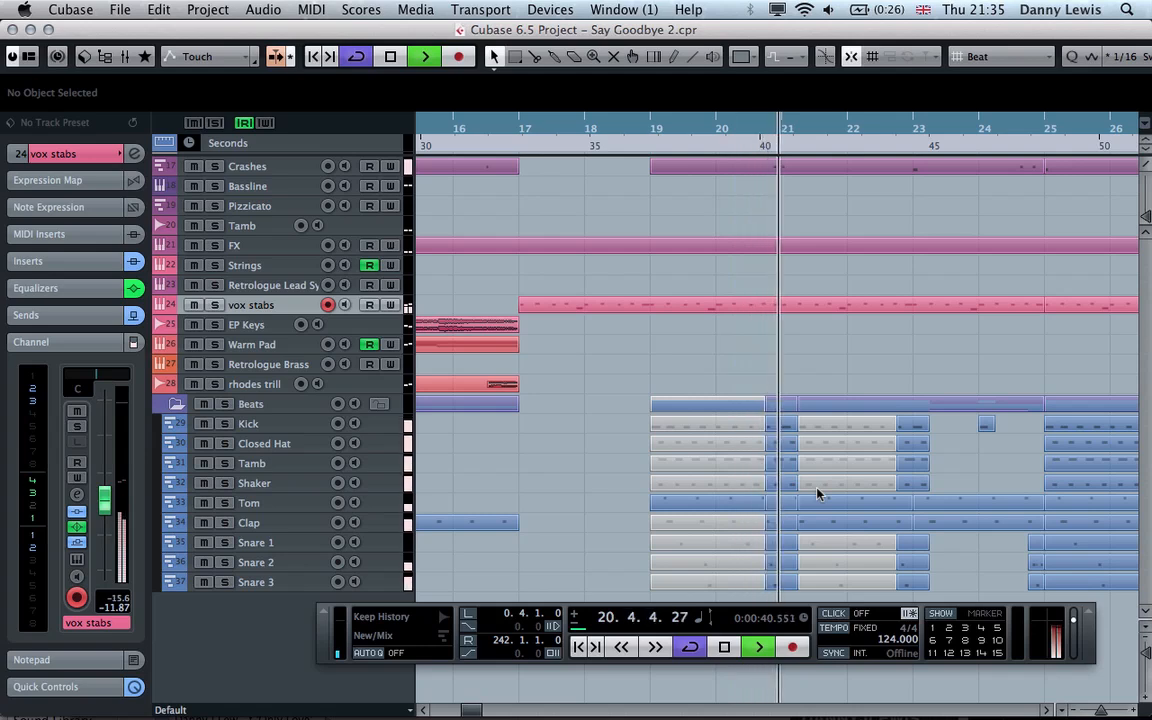
{"action": "scroll", "coordinate": [817, 494], "scroll_direction": "right", "scroll_amount": 4}
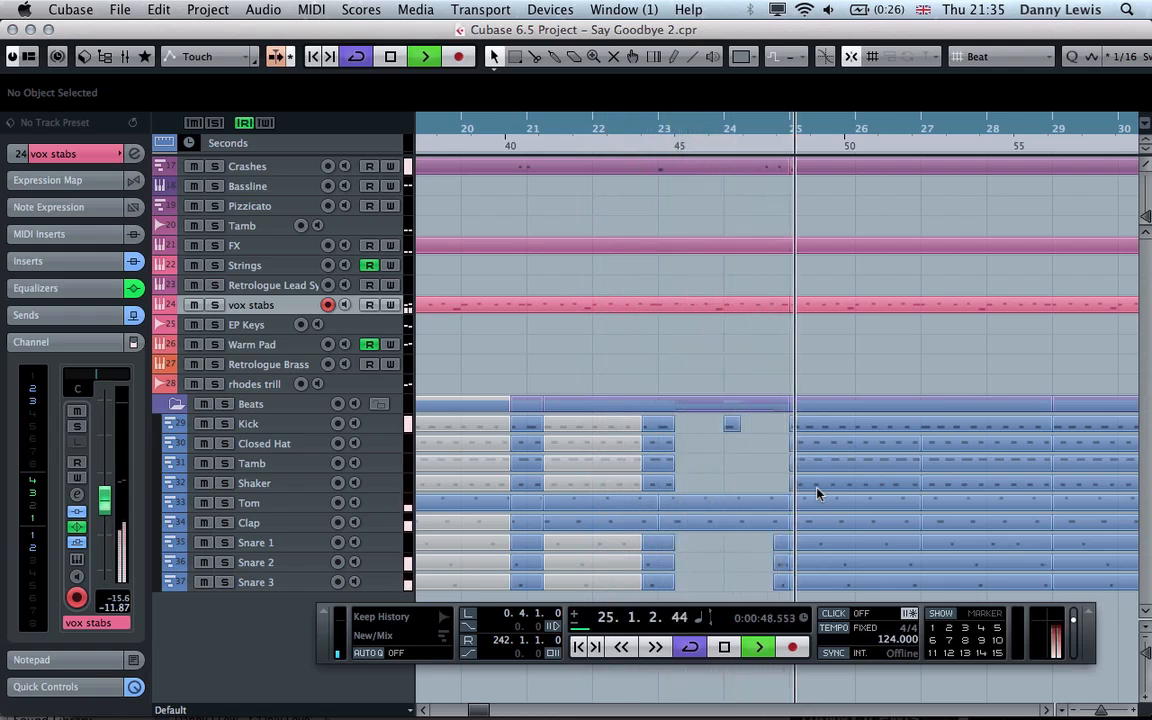
{"action": "key", "text": "g"}
{"action": "key", "text": "g"}
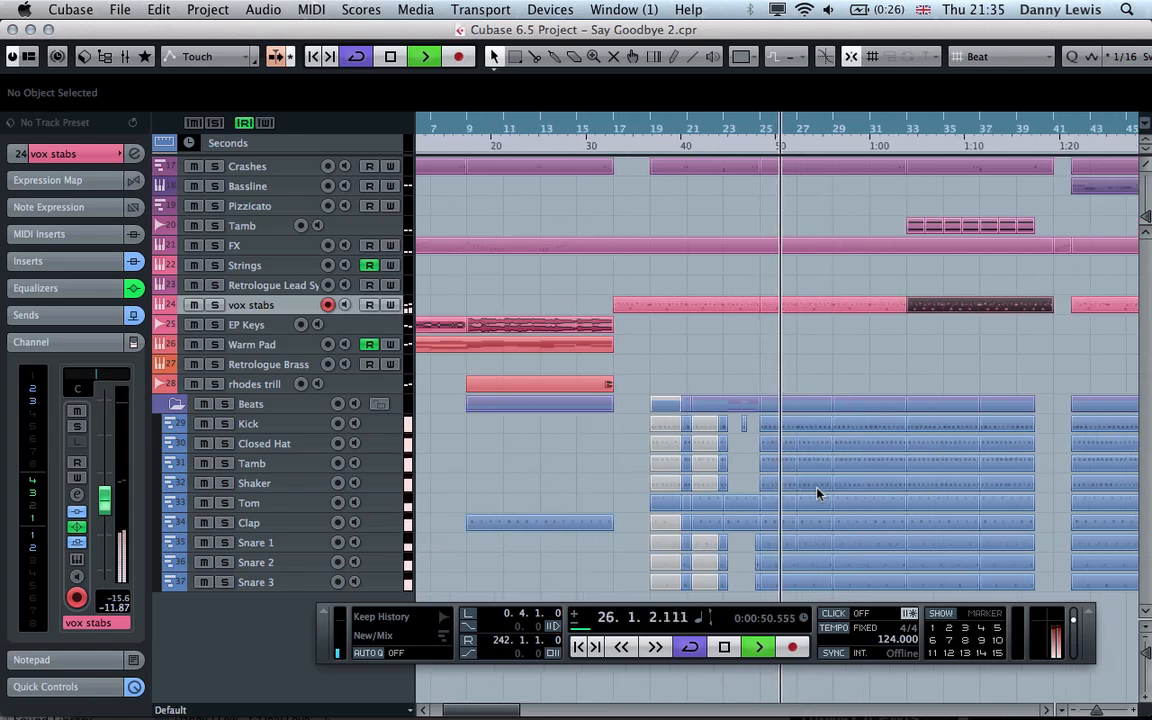
{"action": "key", "text": "space"}
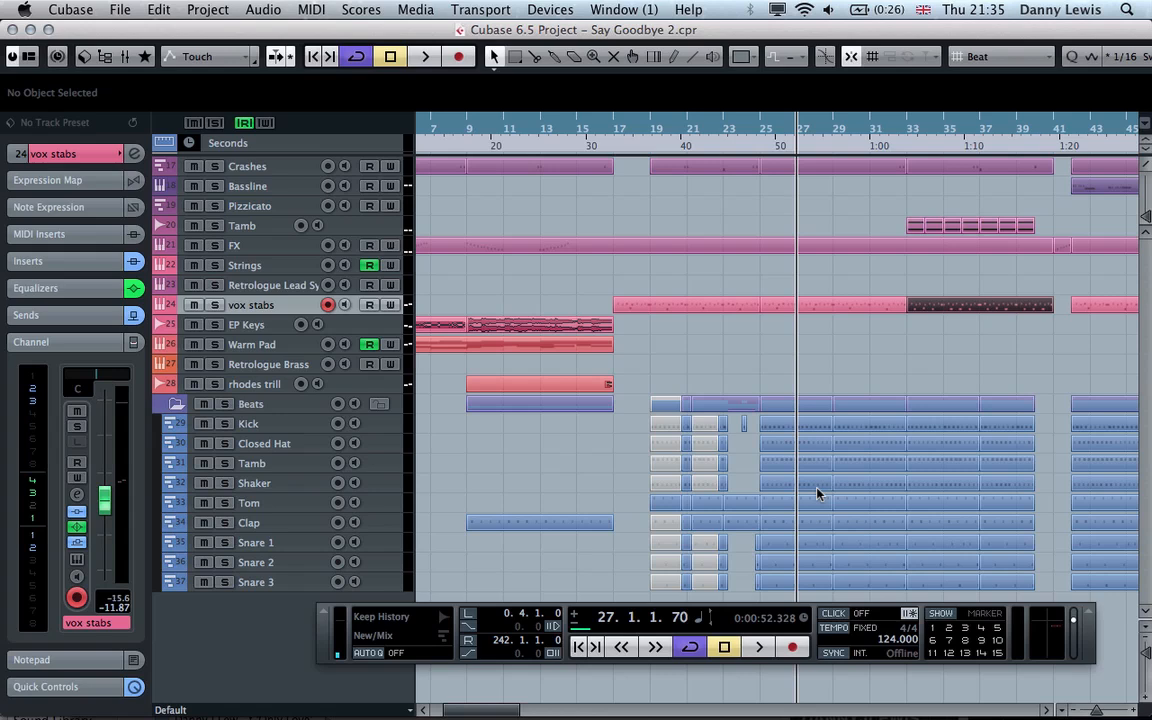
- Select the Beats folder parts from bar 25 to 29, set the locators to them and solo the Beats folder
{"action": "key", "text": "g"}
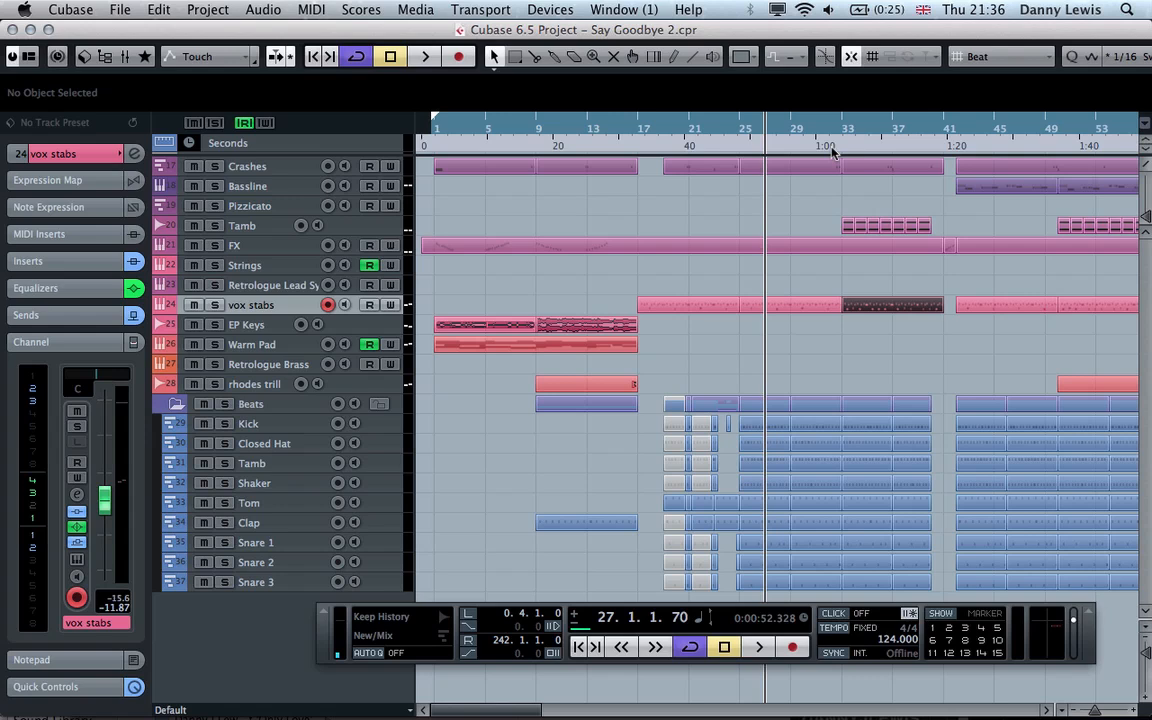
{"action": "key", "text": "g"}
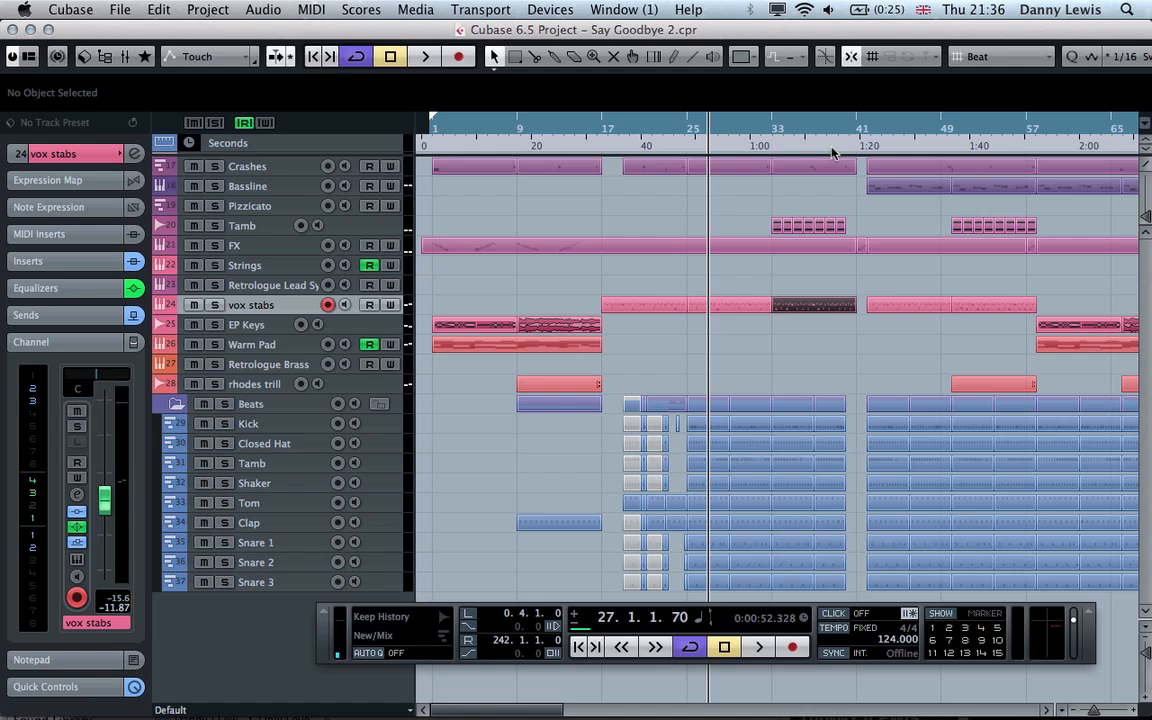
{"action": "left_click", "coordinate": [832, 148]}
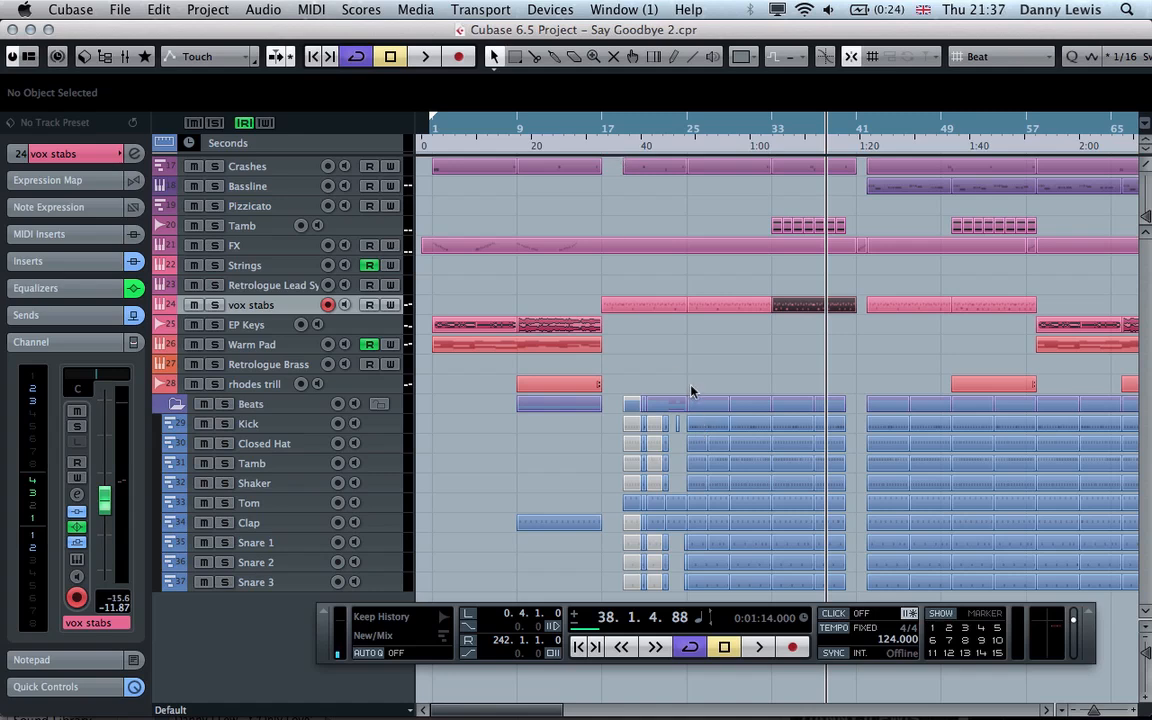
{"action": "left_click_drag", "start_coordinate": [690, 391], "coordinate": [727, 580]}
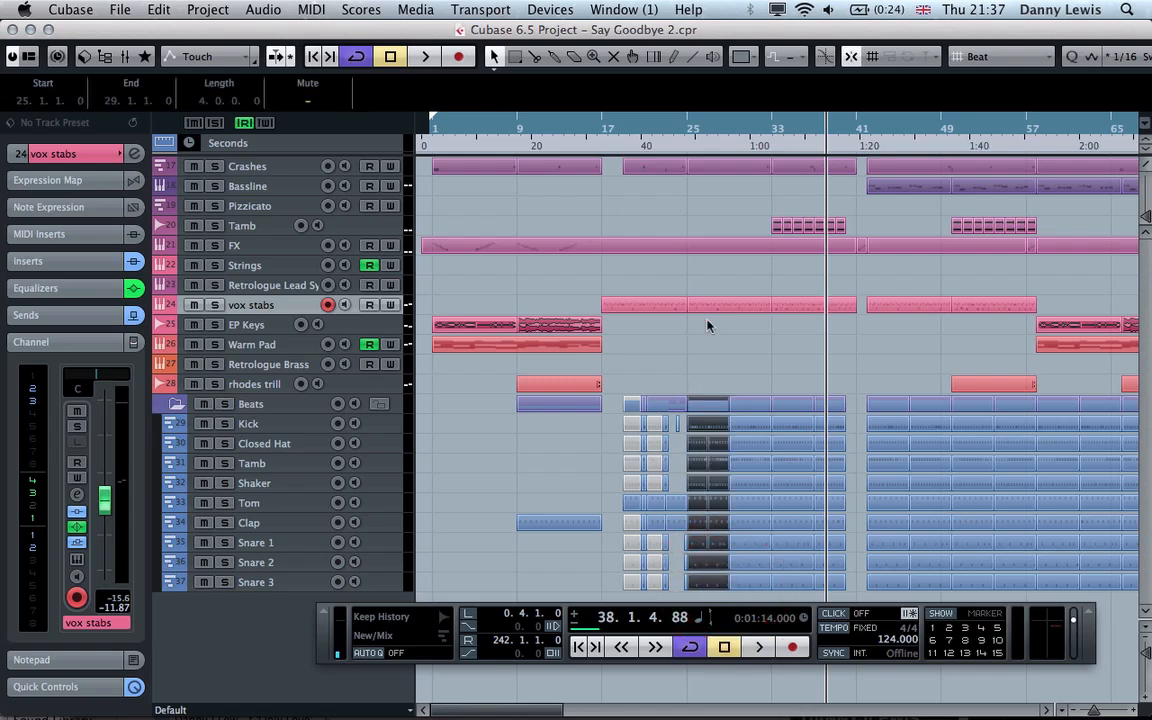
{"action": "key", "text": "p"}
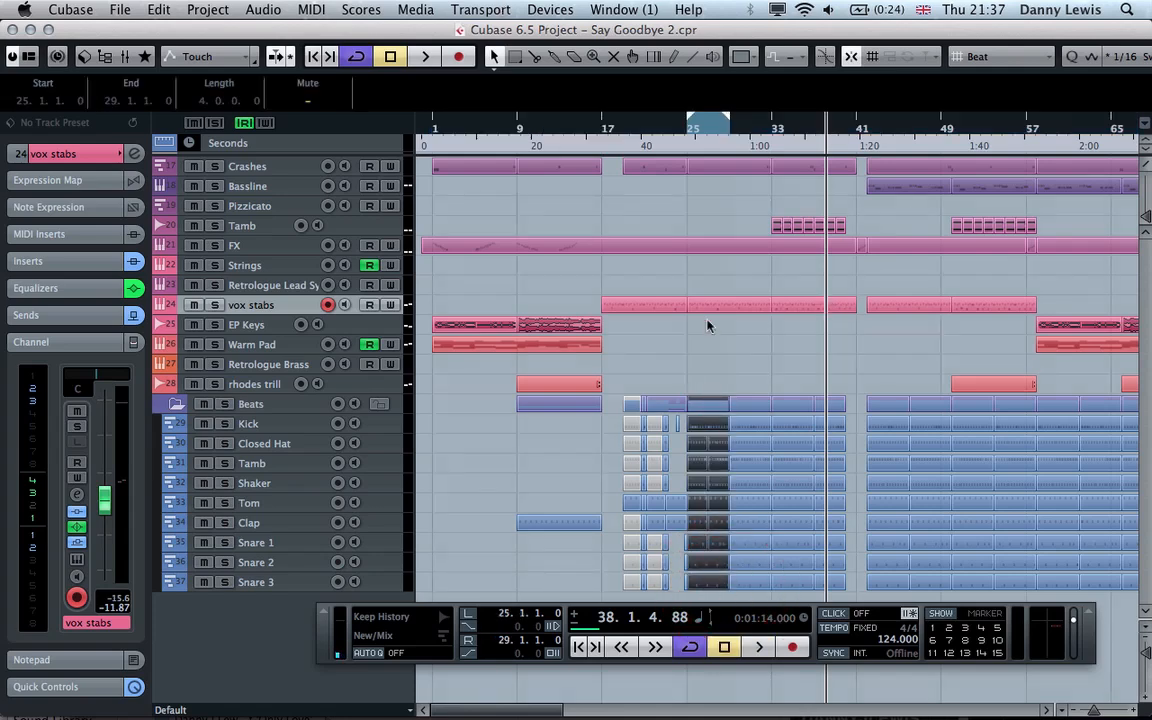
{"action": "left_click", "coordinate": [224, 403]}
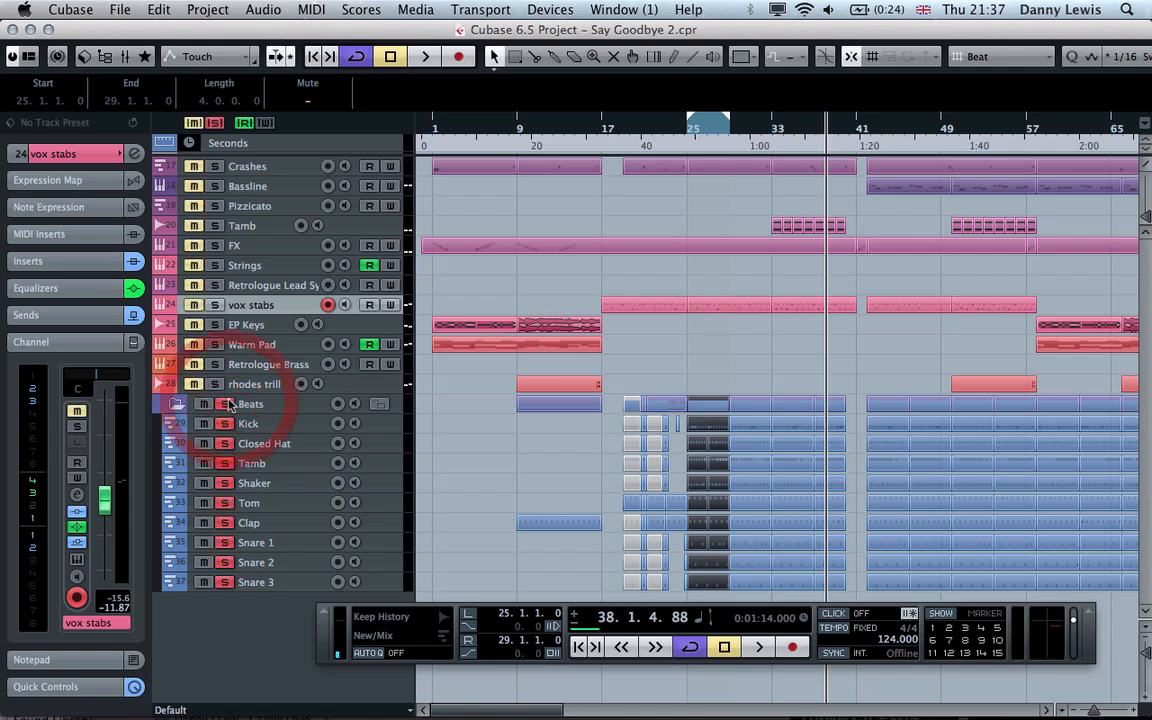
- Inspect the Closed Hat track's Groove Agent ONE instrument and its Kick channel settings, and close both windows
{"action": "left_click", "coordinate": [282, 424]}
{"action": "left_click", "coordinate": [293, 447]}
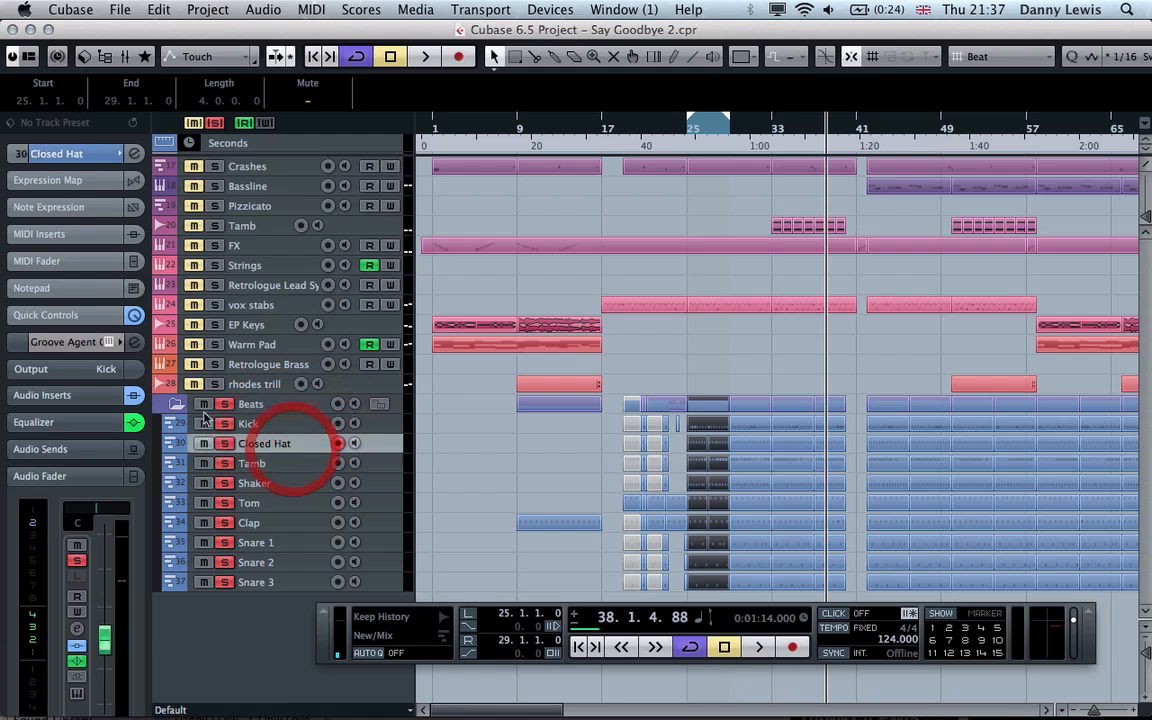
{"action": "left_click", "coordinate": [112, 343]}
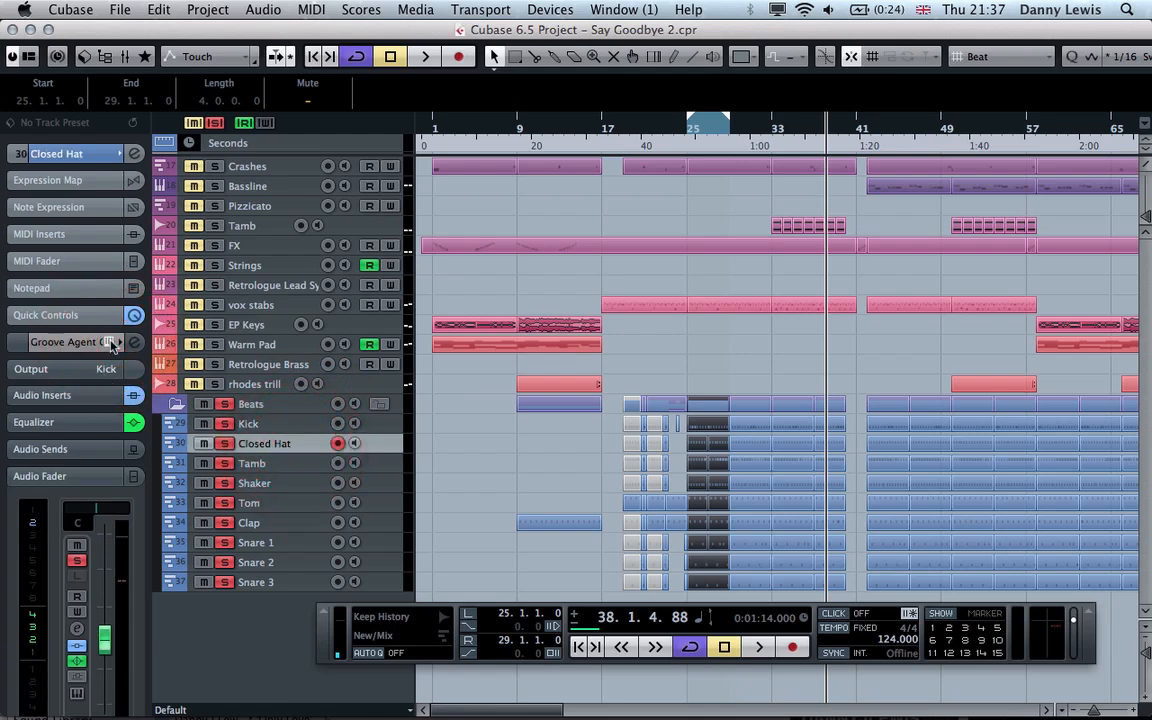
{"action": "left_click", "coordinate": [134, 344]}
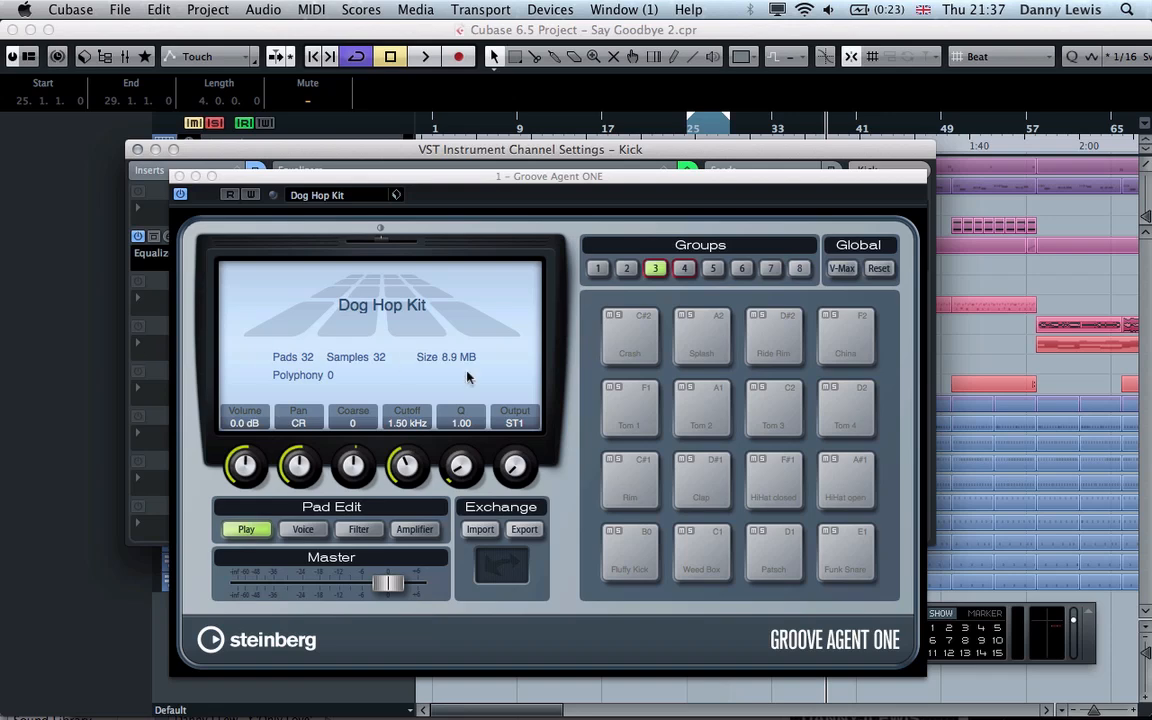
{"action": "left_click", "coordinate": [181, 177]}
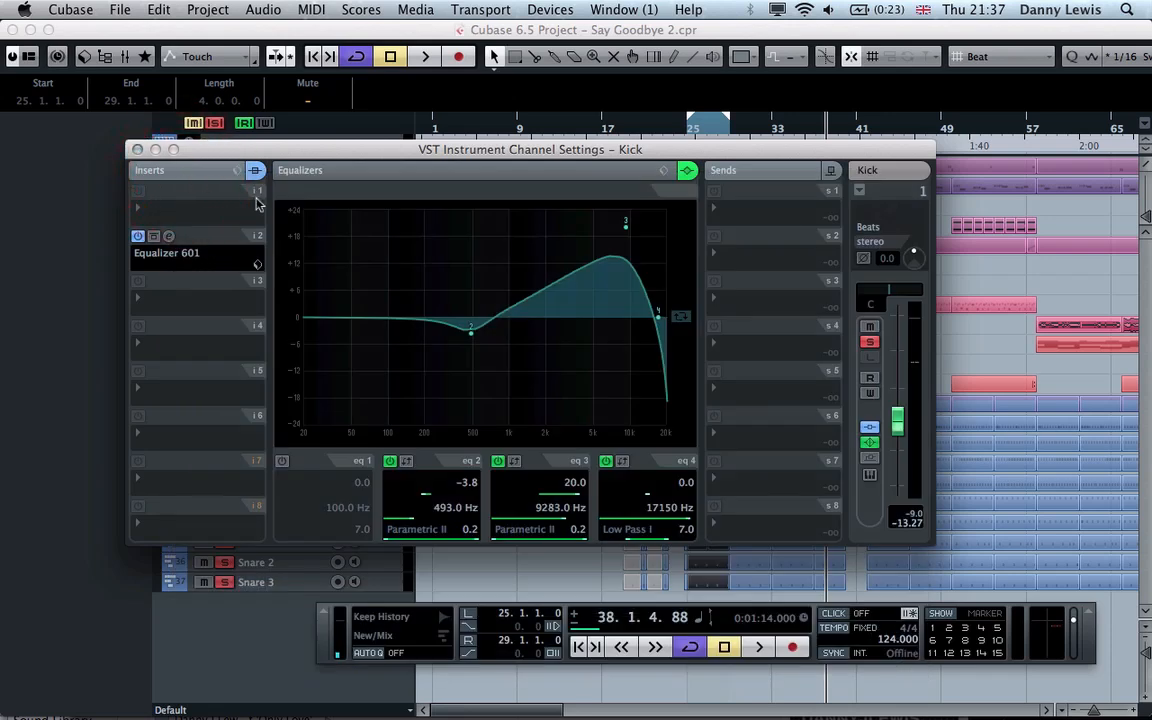
{"action": "left_click", "coordinate": [138, 151]}
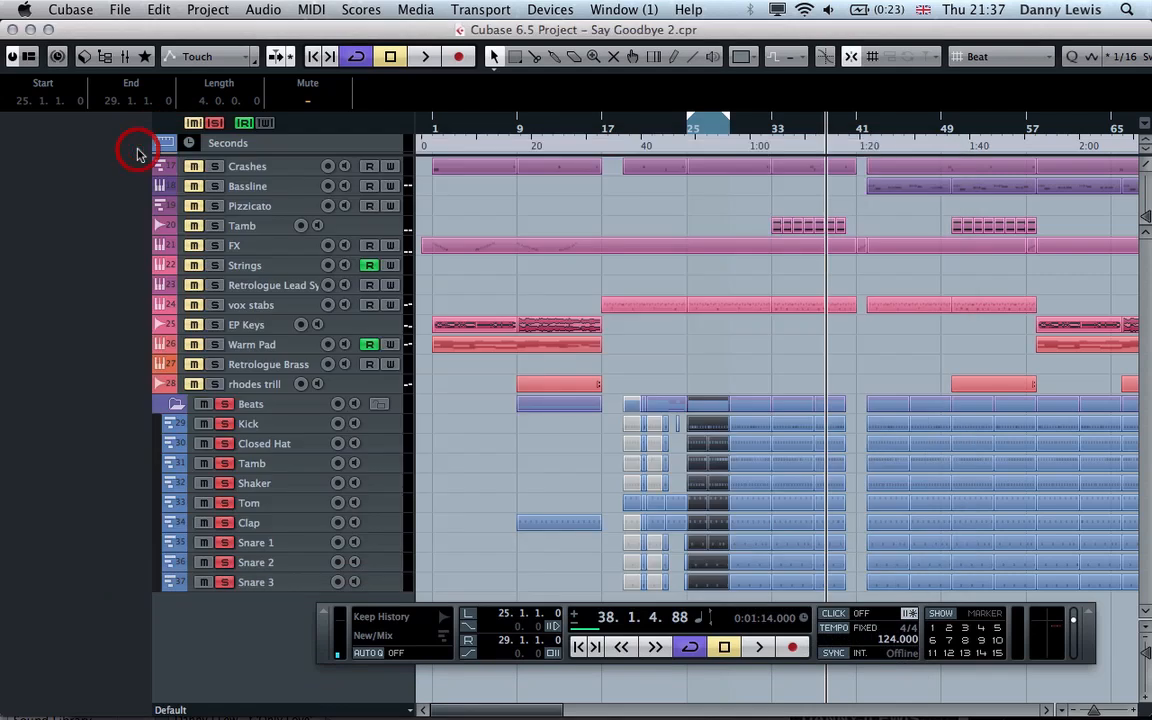
- Select the Kick track, play the soloed beats from bar 25 and open the selected parts together in the Key Editor
{"action": "left_click", "coordinate": [292, 404]}
{"action": "left_click", "coordinate": [295, 425]}
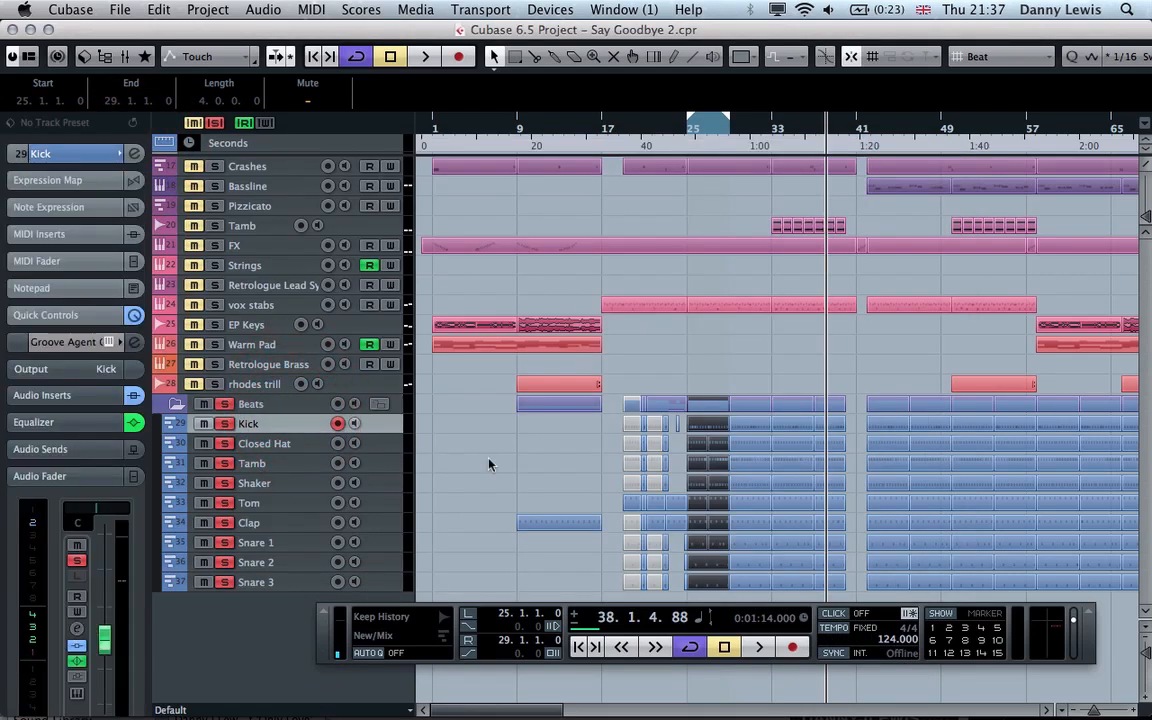
{"action": "double_click", "coordinate": [683, 142]}
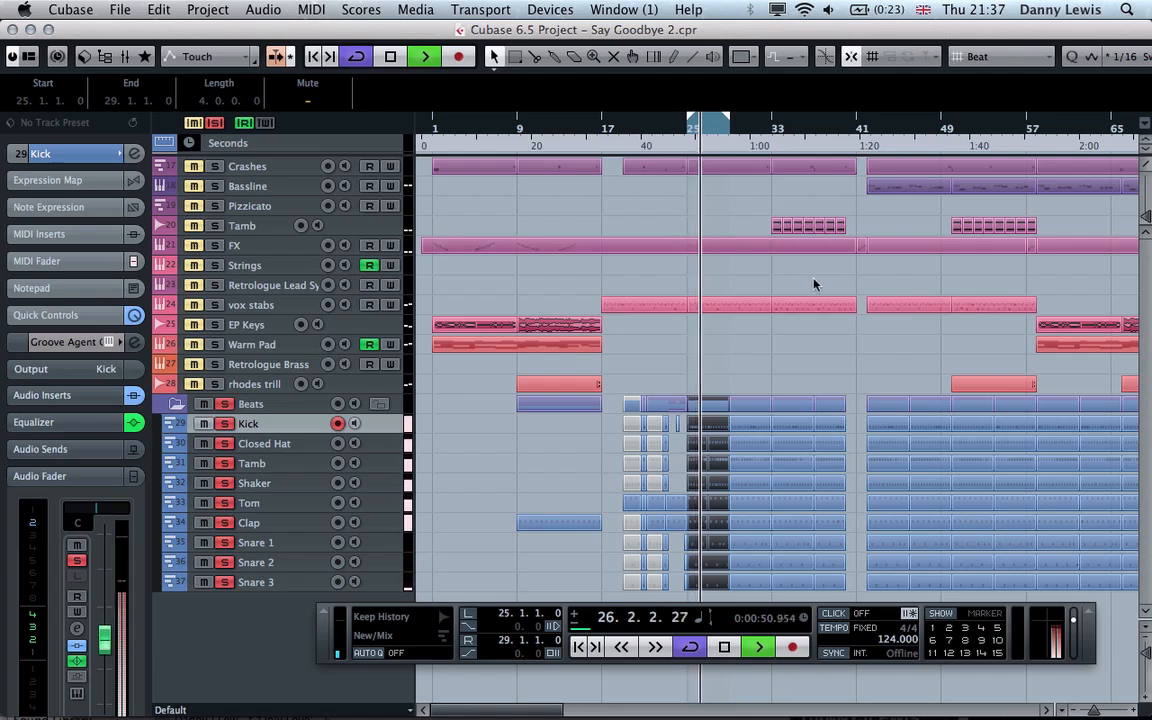
{"action": "double_click", "coordinate": [715, 404]}
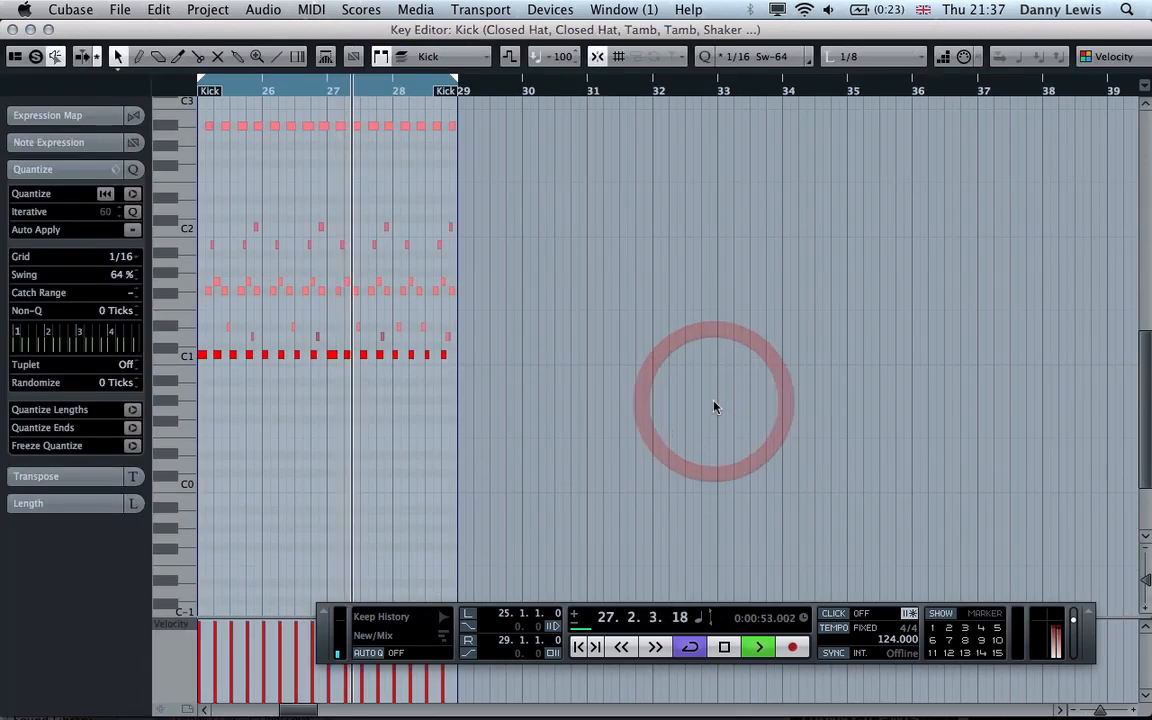